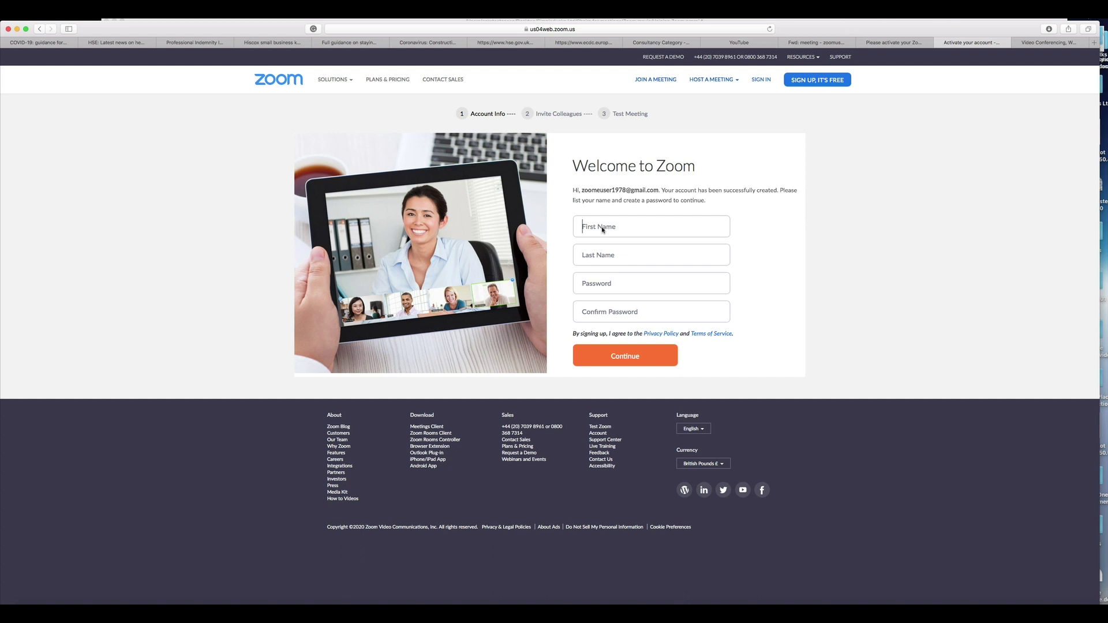
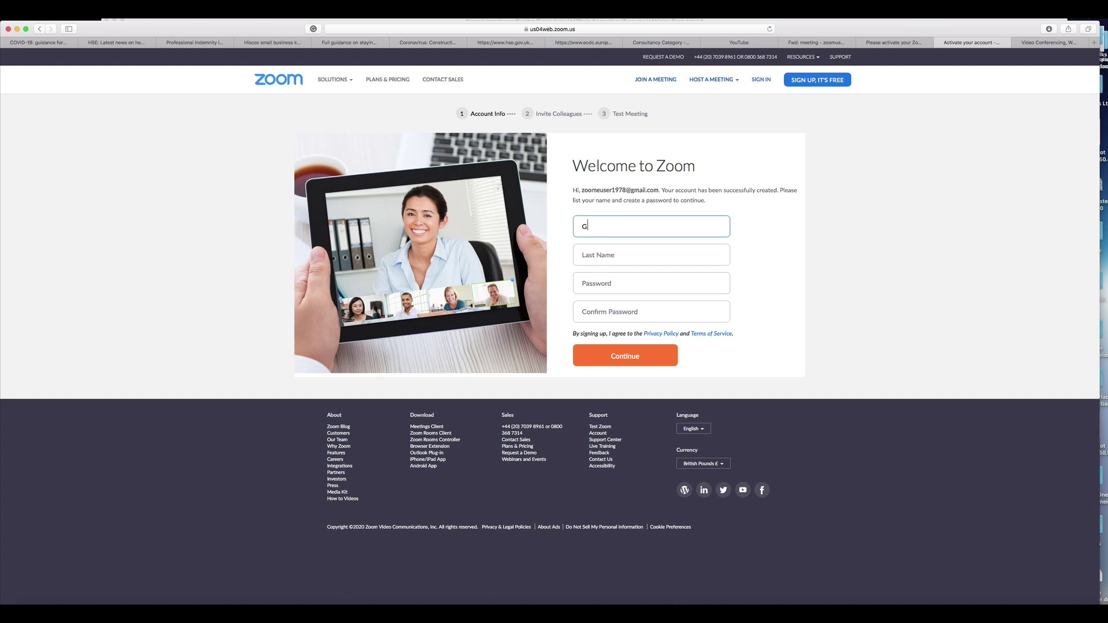
# - Enter the new account's first and last name, accept a suggested strong password, and submit
pyautogui.click(594, 255)
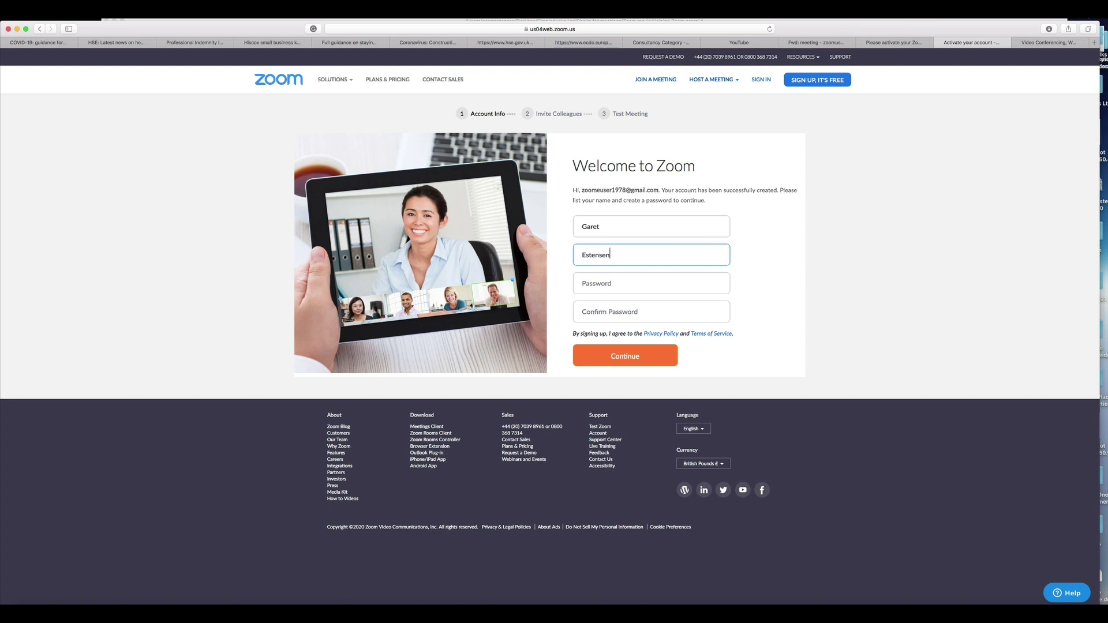
pyautogui.press('Tab')
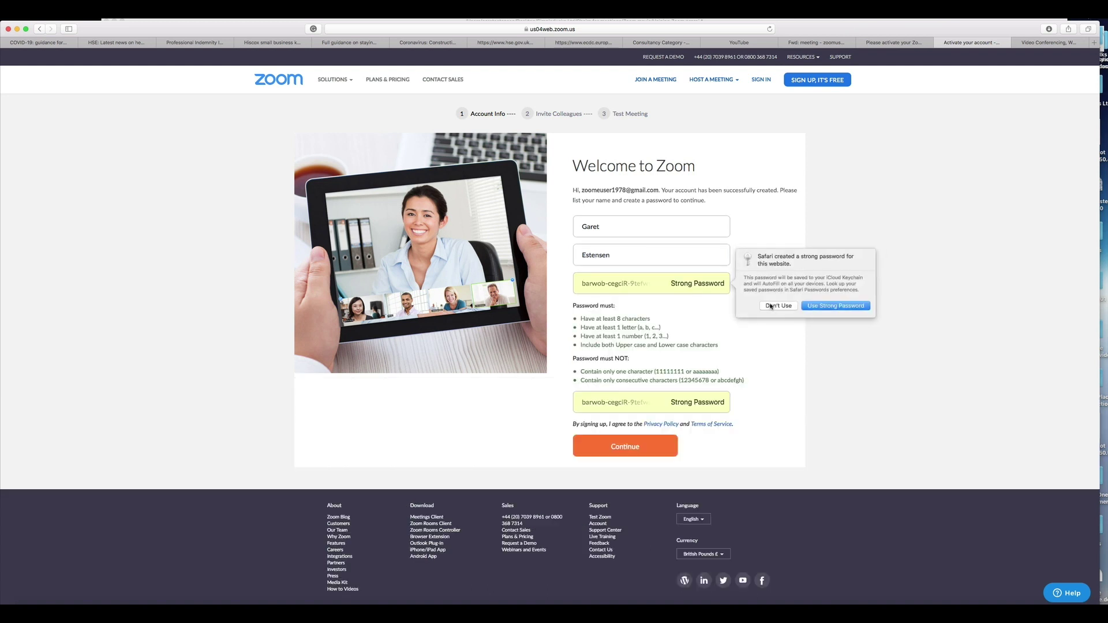
pyautogui.click(834, 306)
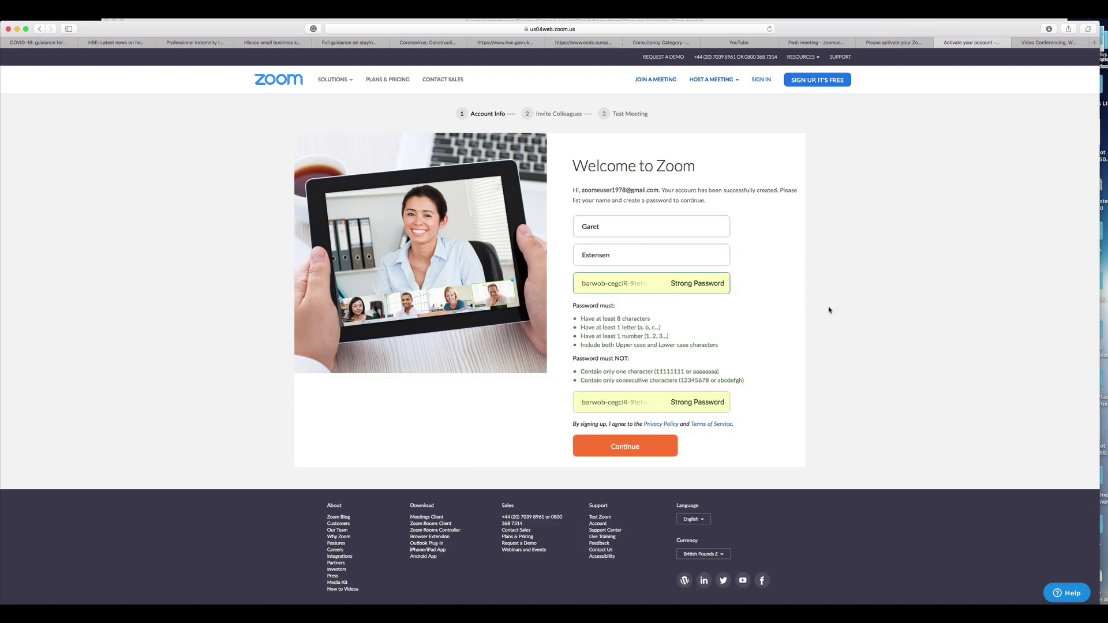
pyautogui.click(613, 445)
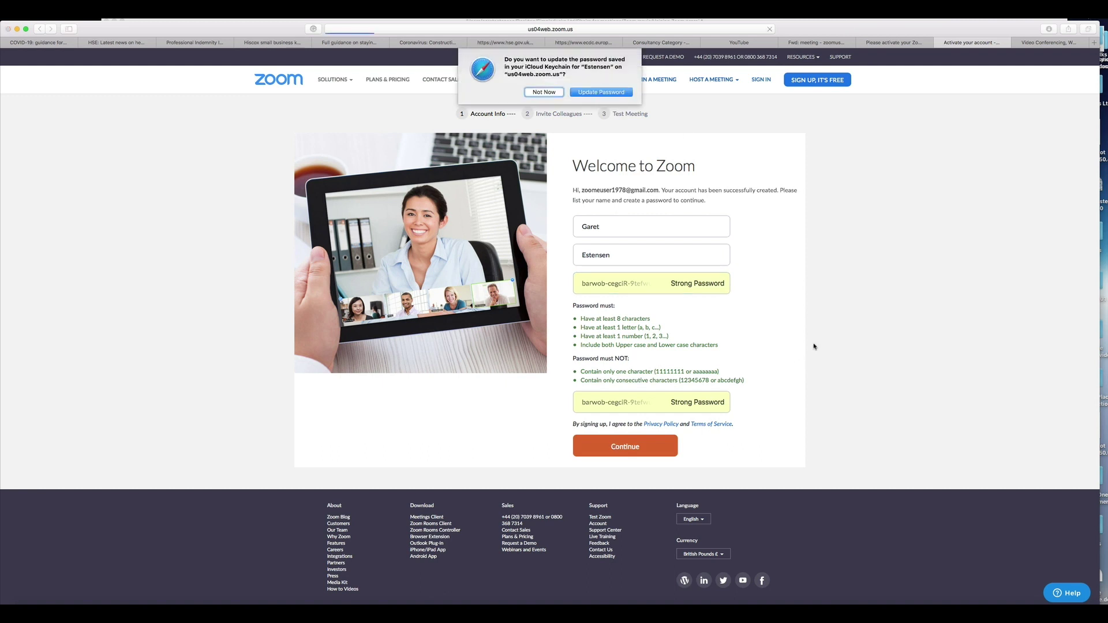
# - Save the password to the keychain, skip inviting colleagues, and go to the account profile
pyautogui.click(583, 94)
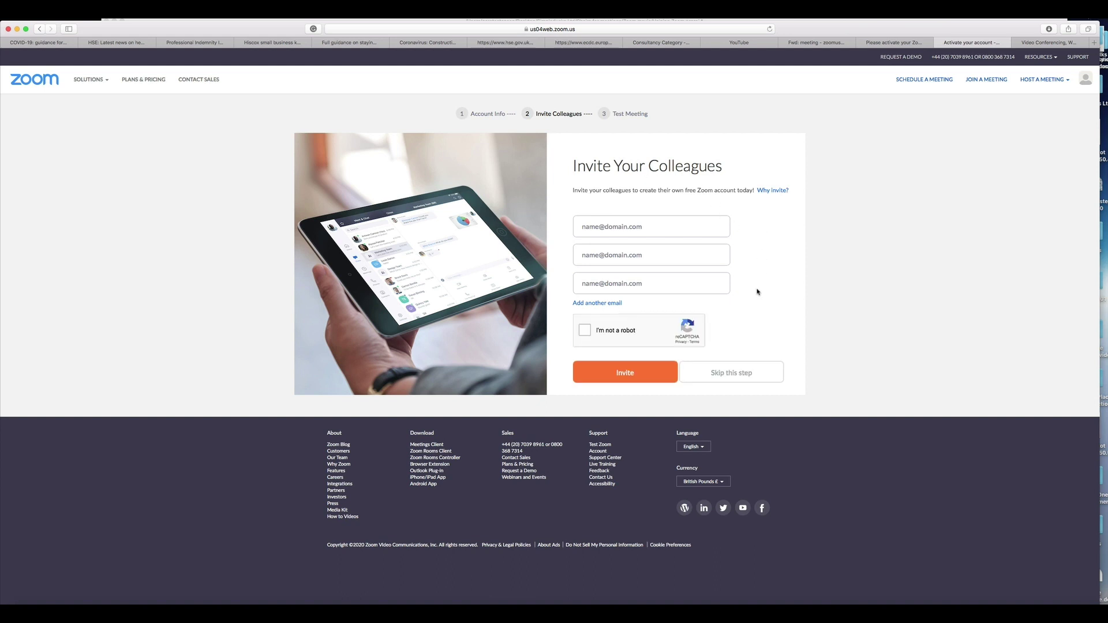
pyautogui.click(729, 373)
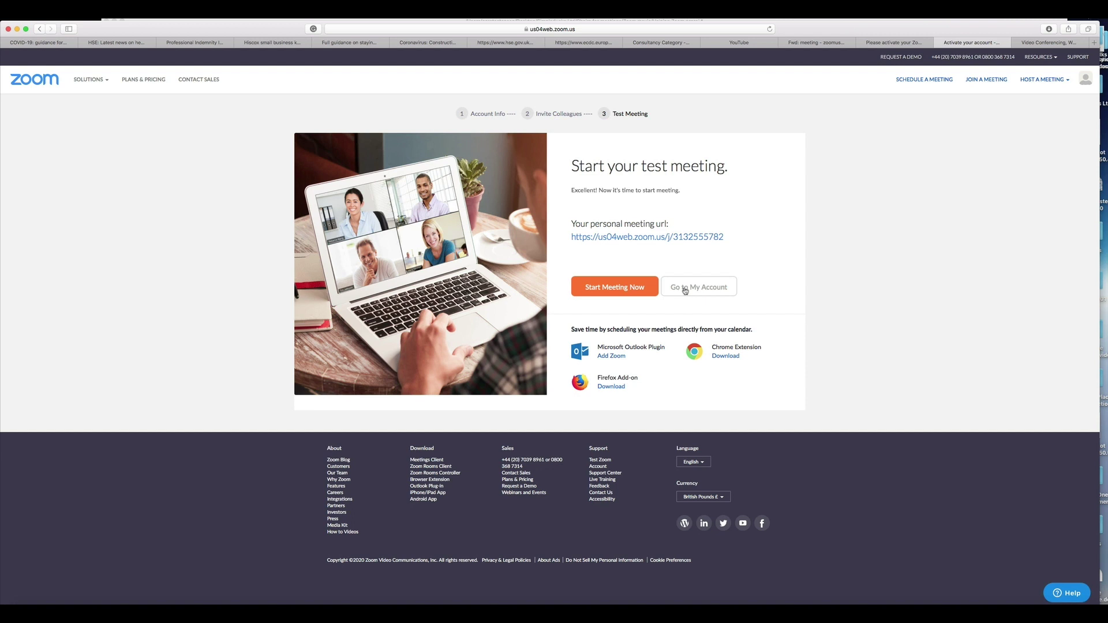
pyautogui.click(684, 289)
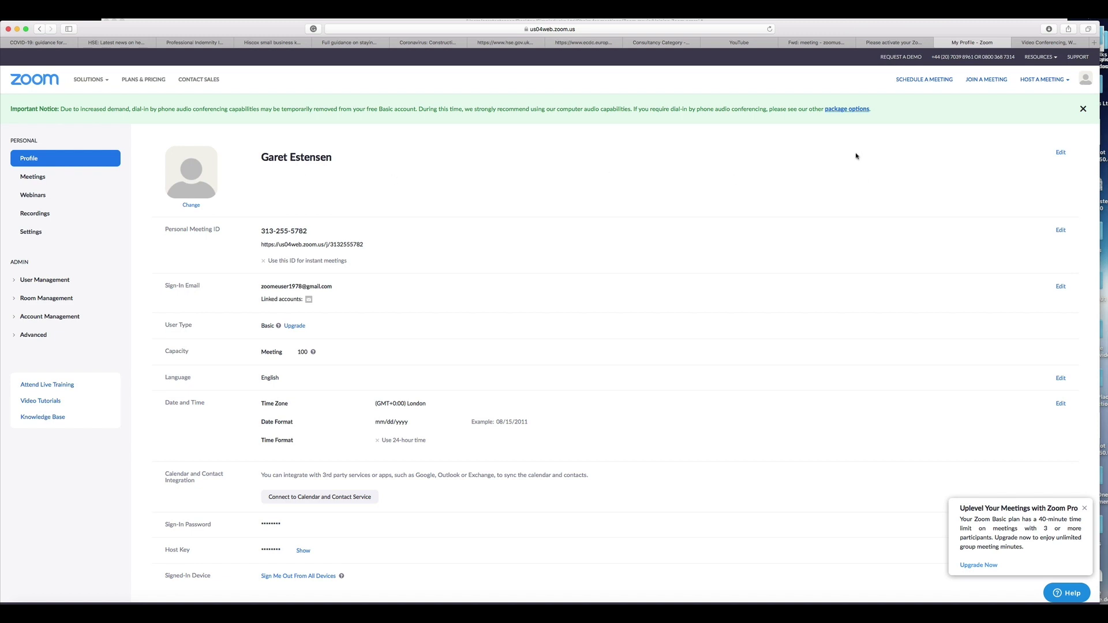
# - Edit the profile and replace the last name with a single initial, then save changes
pyautogui.click(1060, 154)
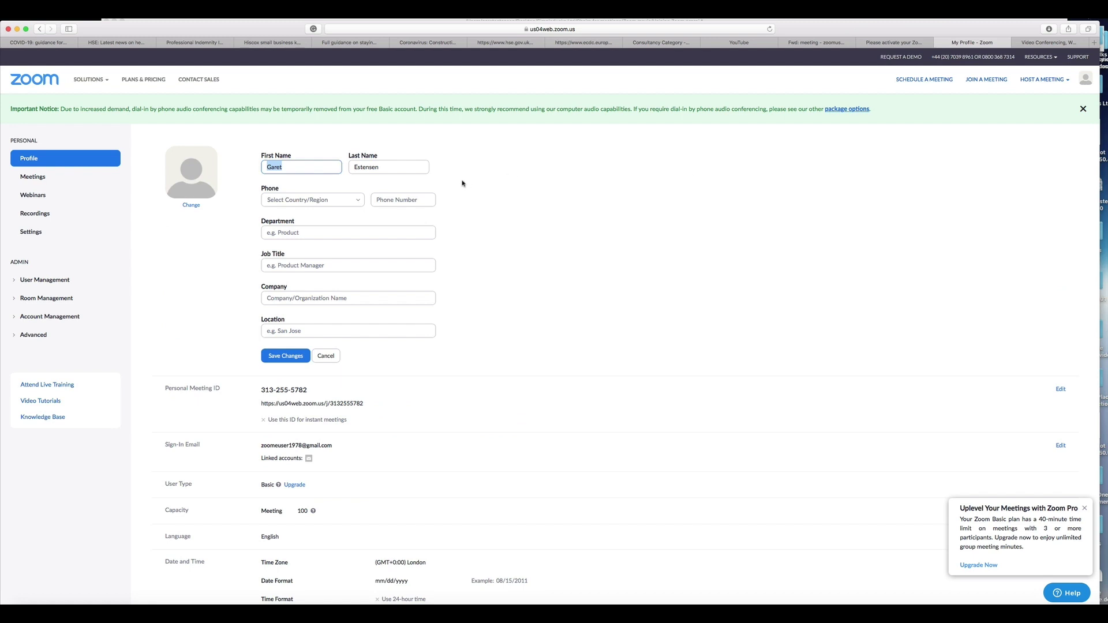
pyautogui.press('Tab')
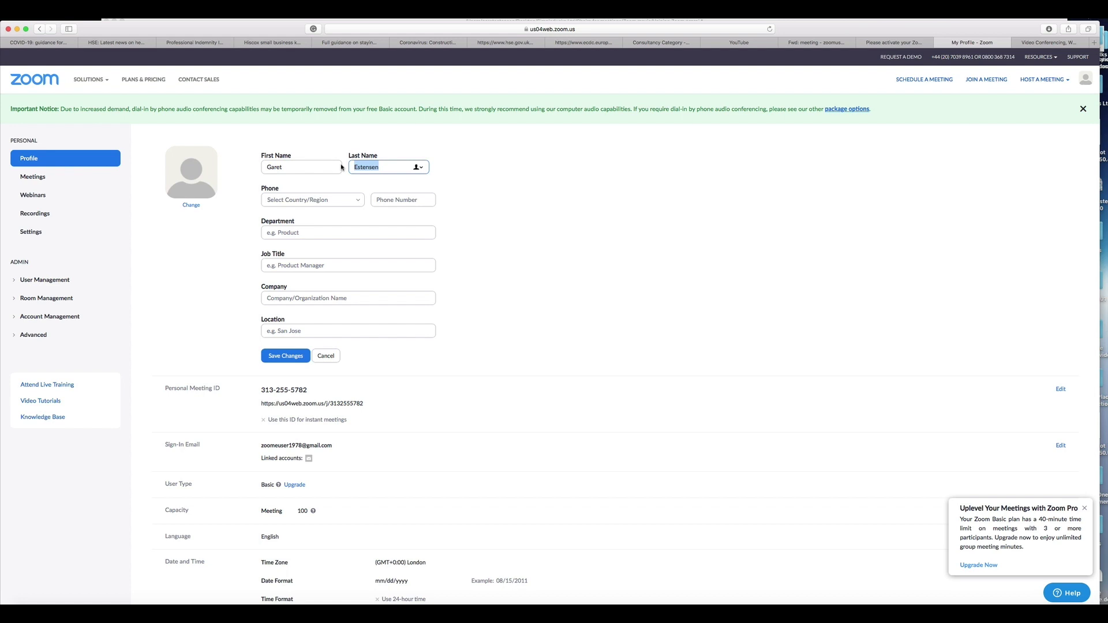
pyautogui.write('E')
pyautogui.click(458, 175)
pyautogui.click(283, 356)
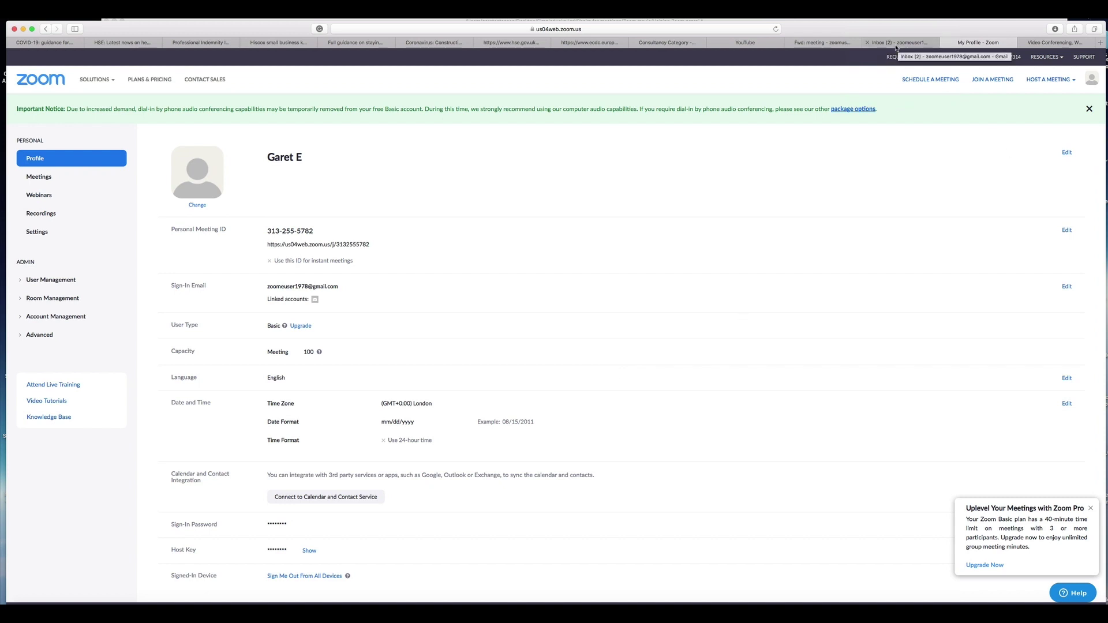
# - In Gmail, open the 'meeting' email, follow its Zoom join link, and allow the app to launch
pyautogui.click(896, 42)
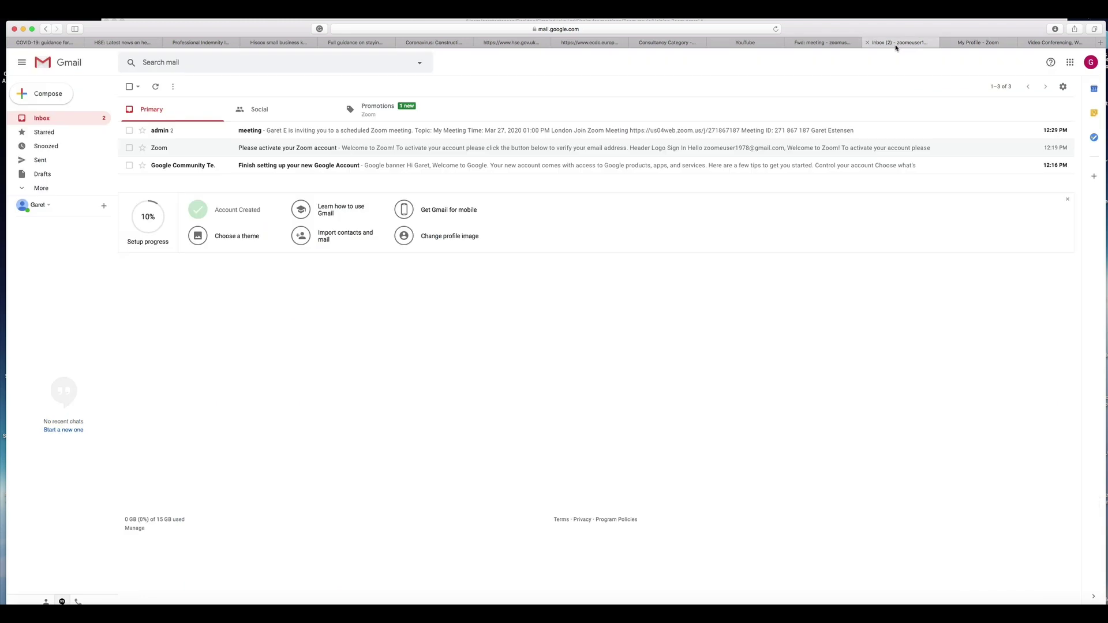
pyautogui.click(493, 133)
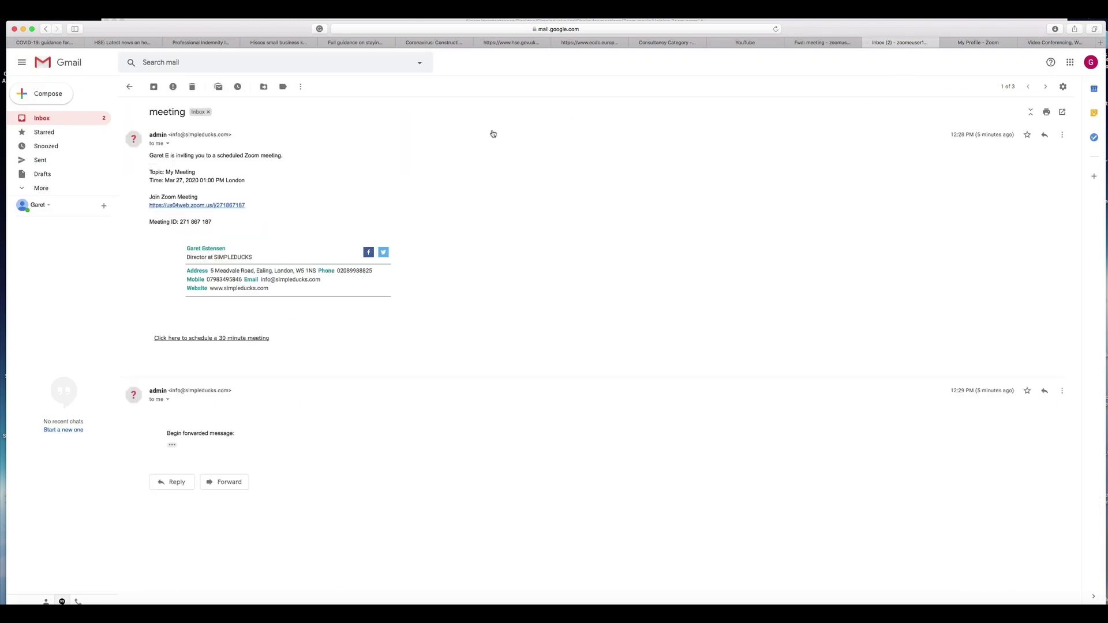
pyautogui.click(220, 206)
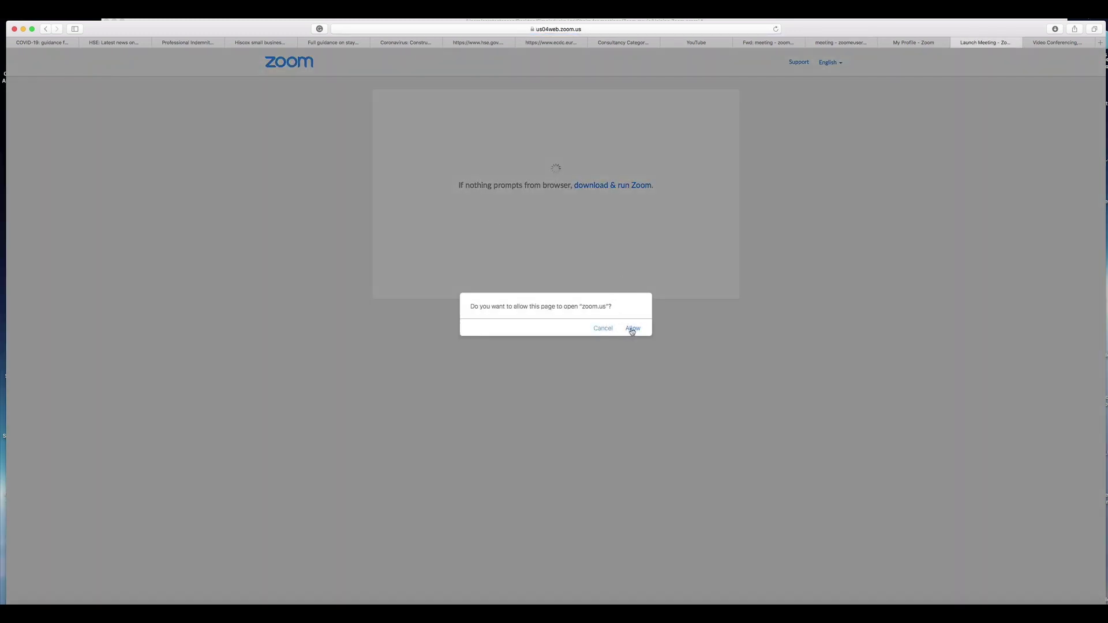
pyautogui.click(632, 329)
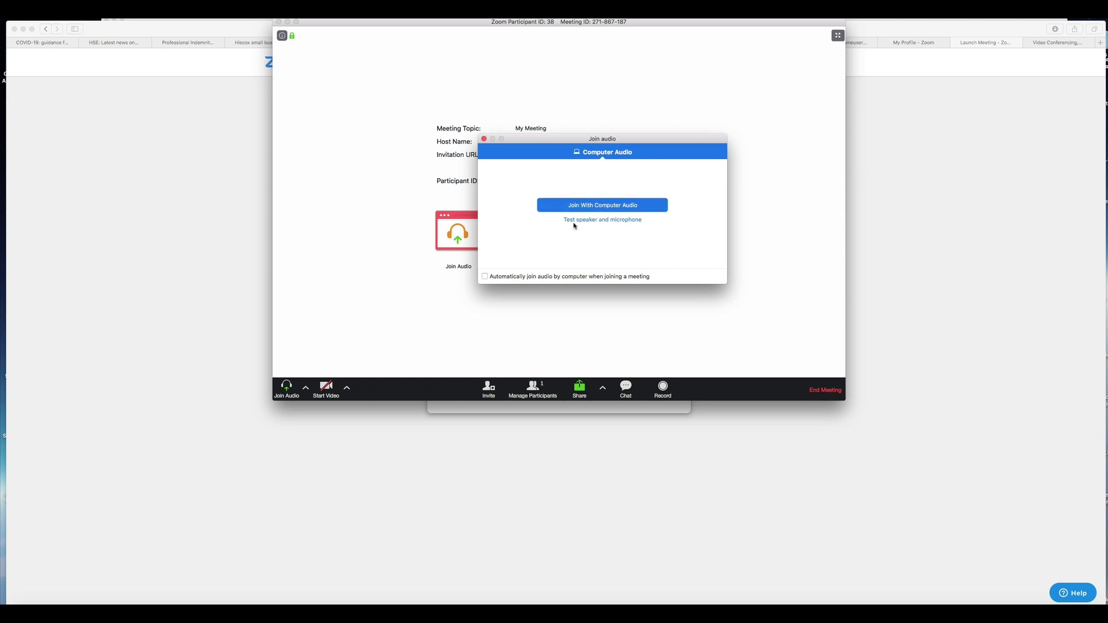
# - Test the speaker and microphone, confirming both the ringtone and the replay are audible
pyautogui.click(603, 221)
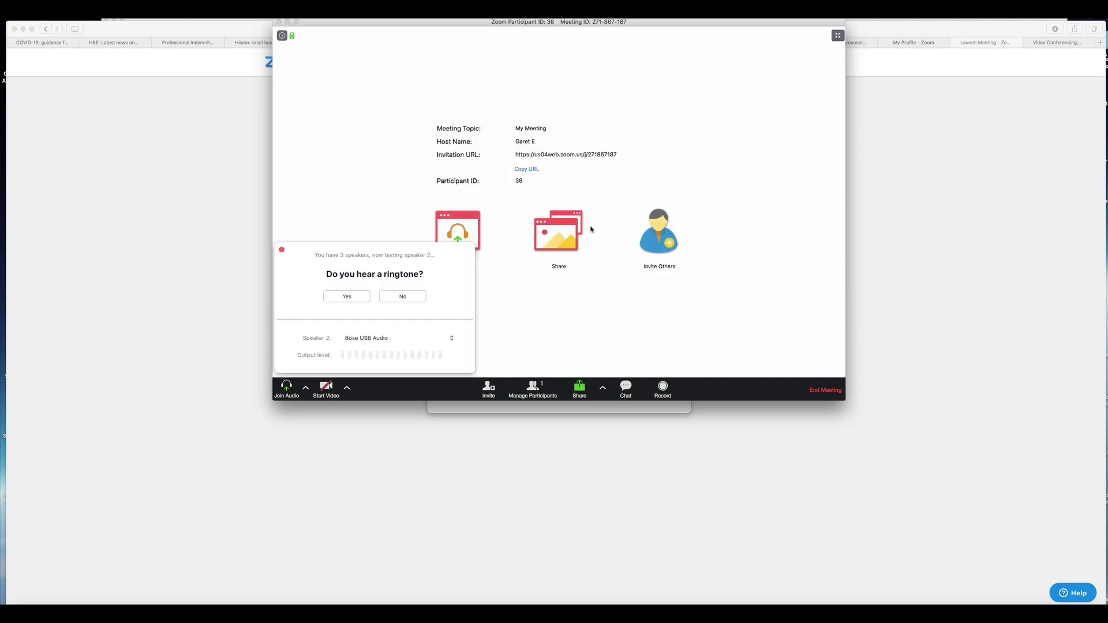
pyautogui.click(347, 297)
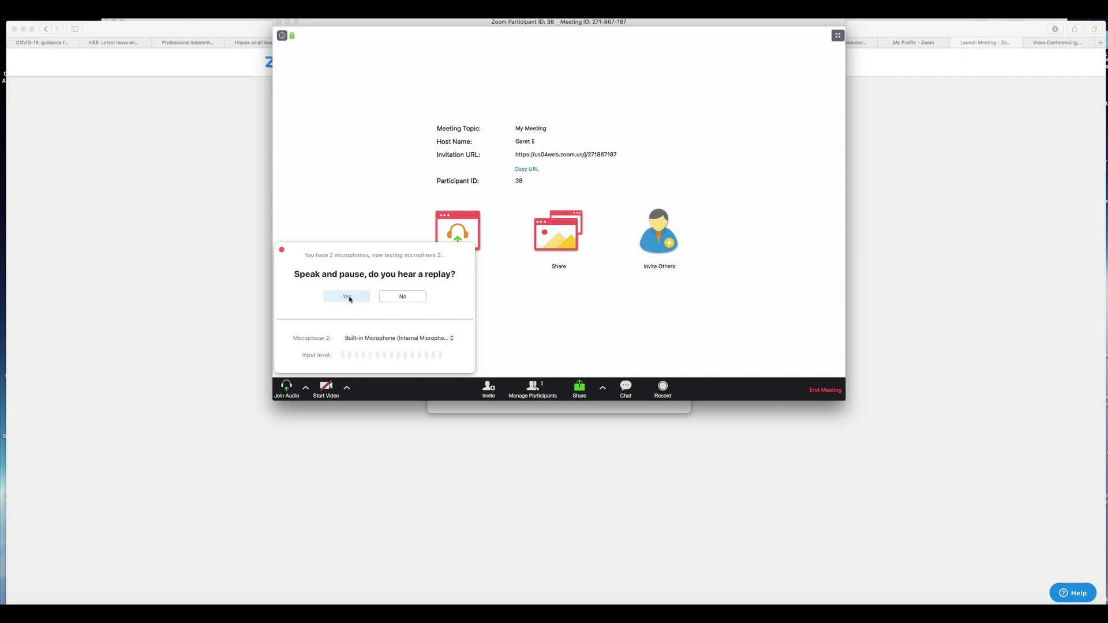
pyautogui.click(348, 297)
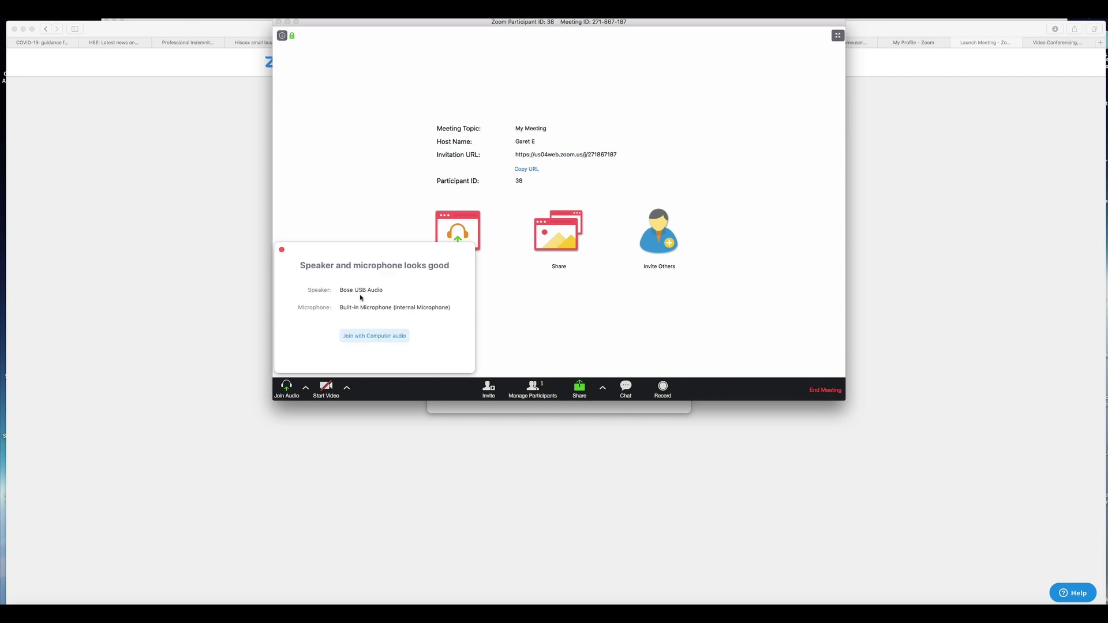
pyautogui.click(281, 249)
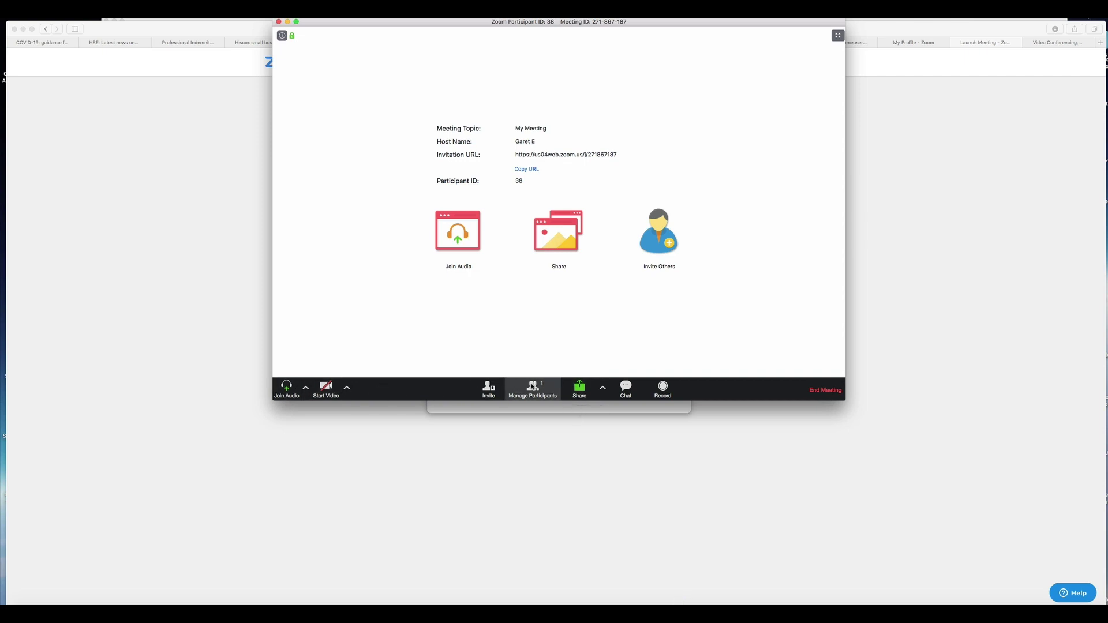
pyautogui.click(532, 390)
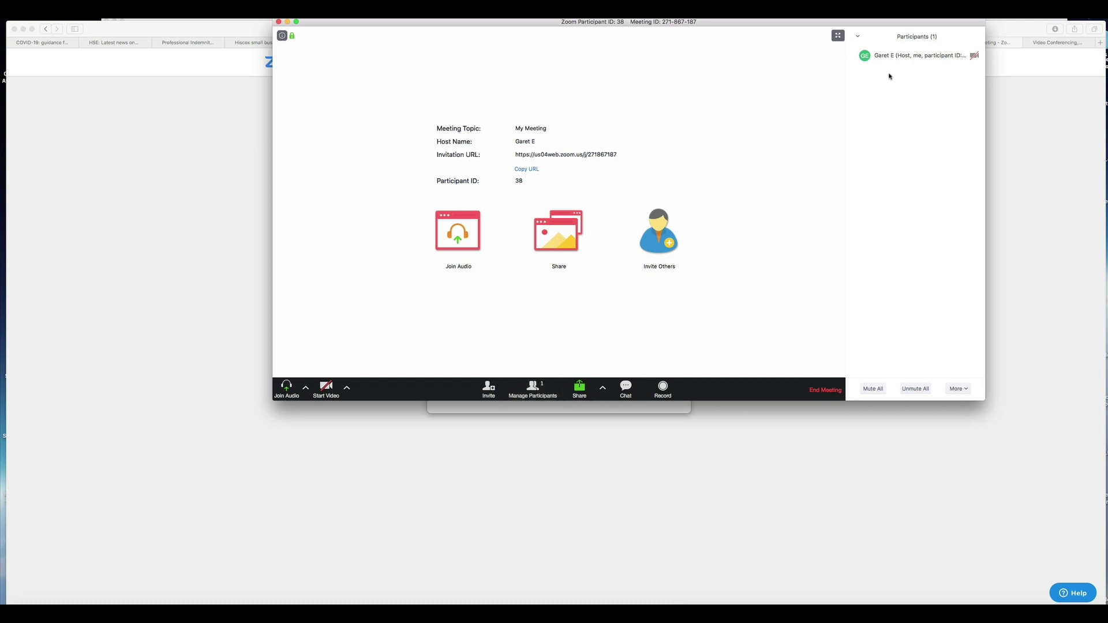
# - Rename the host participant's display name to a different first name
pyautogui.moveTo(881, 66)
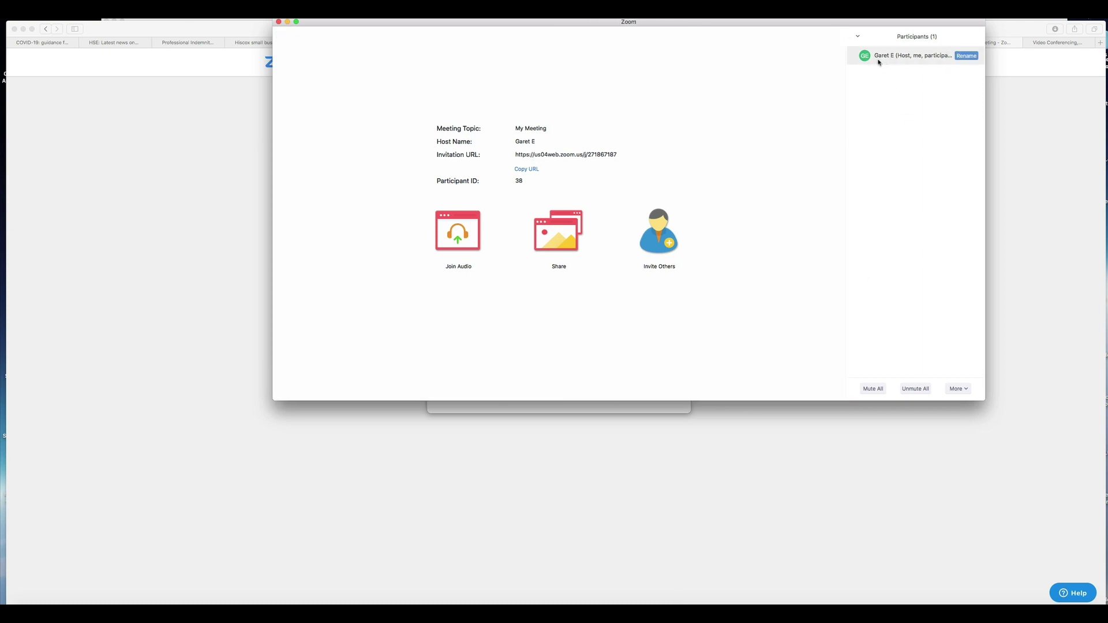
pyautogui.click(964, 56)
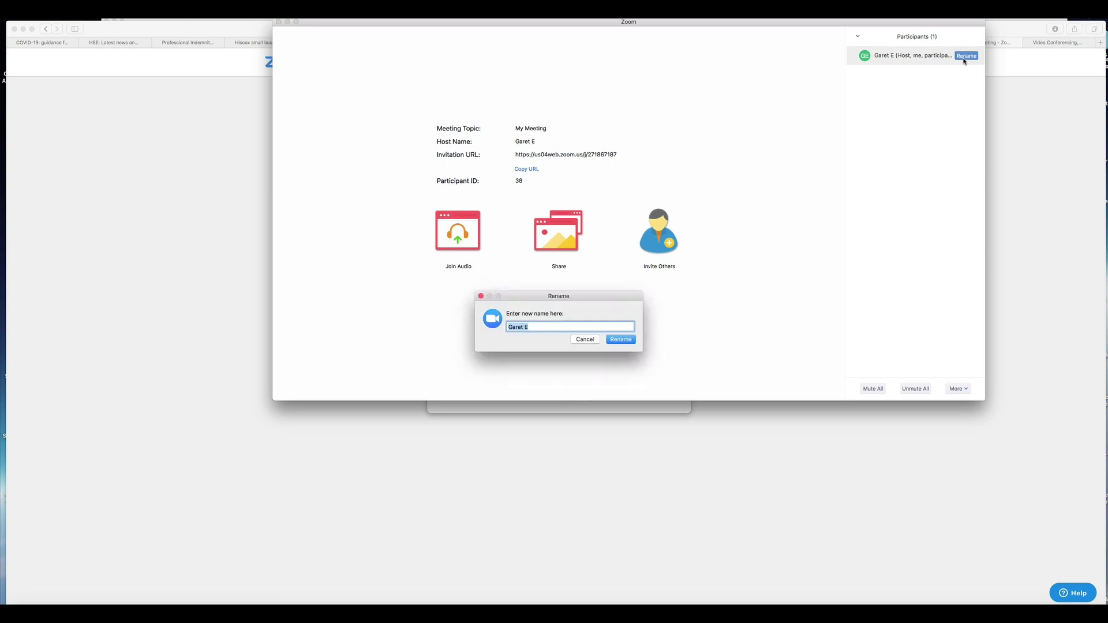
pyautogui.click(532, 327)
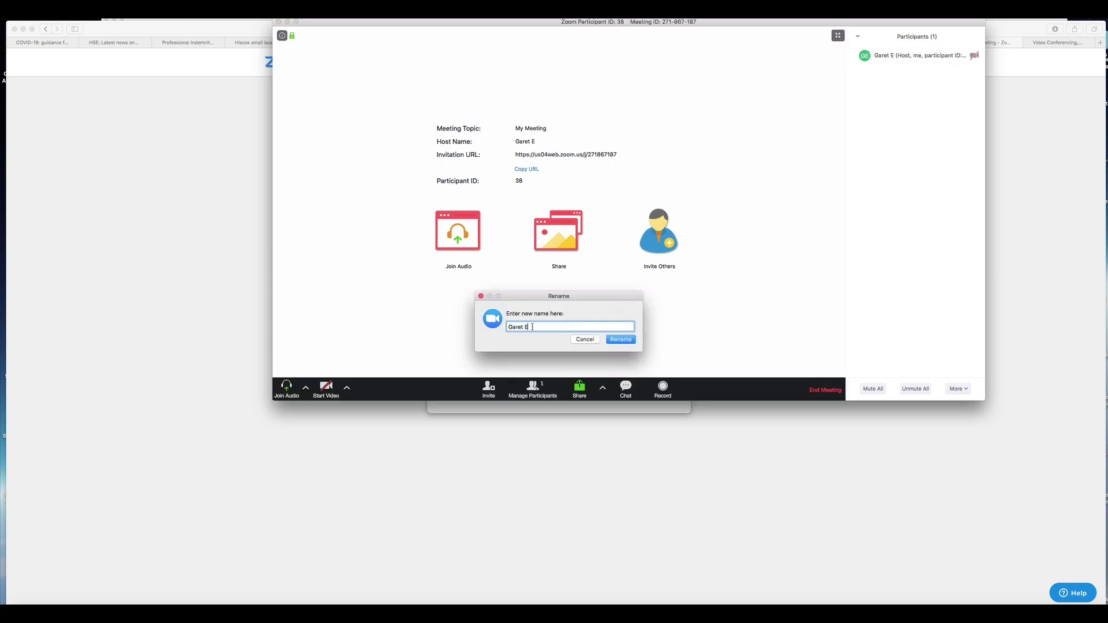
pyautogui.press('BackSpace')
pyautogui.press('BackSpace')
pyautogui.press('BackSpace')
pyautogui.press('BackSpace')
pyautogui.press('BackSpace')
pyautogui.write('Andrew')
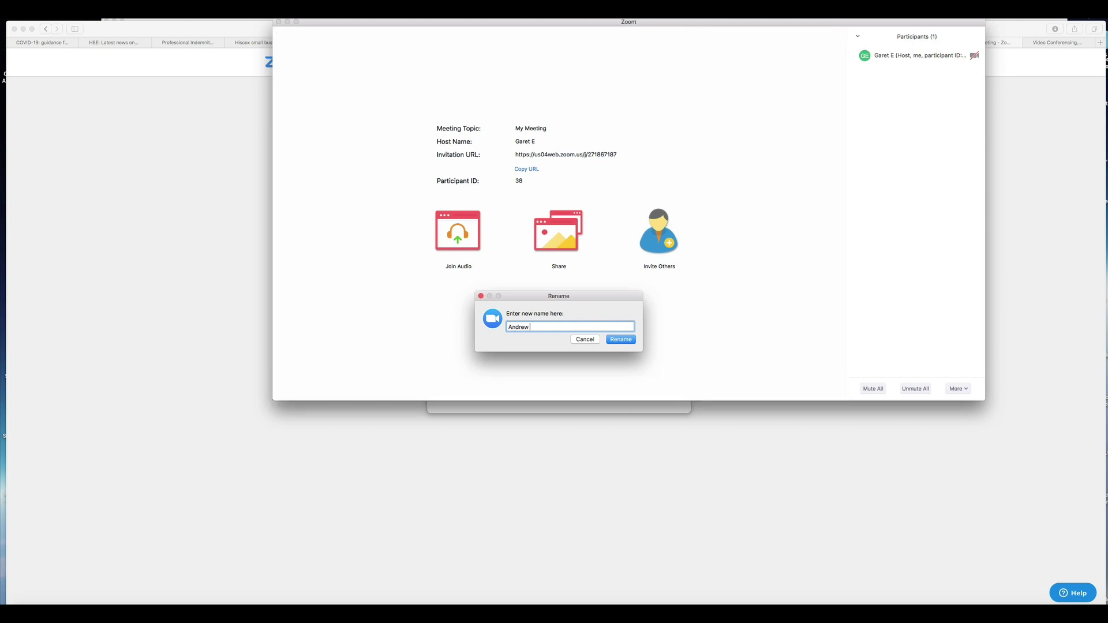
pyautogui.click(621, 339)
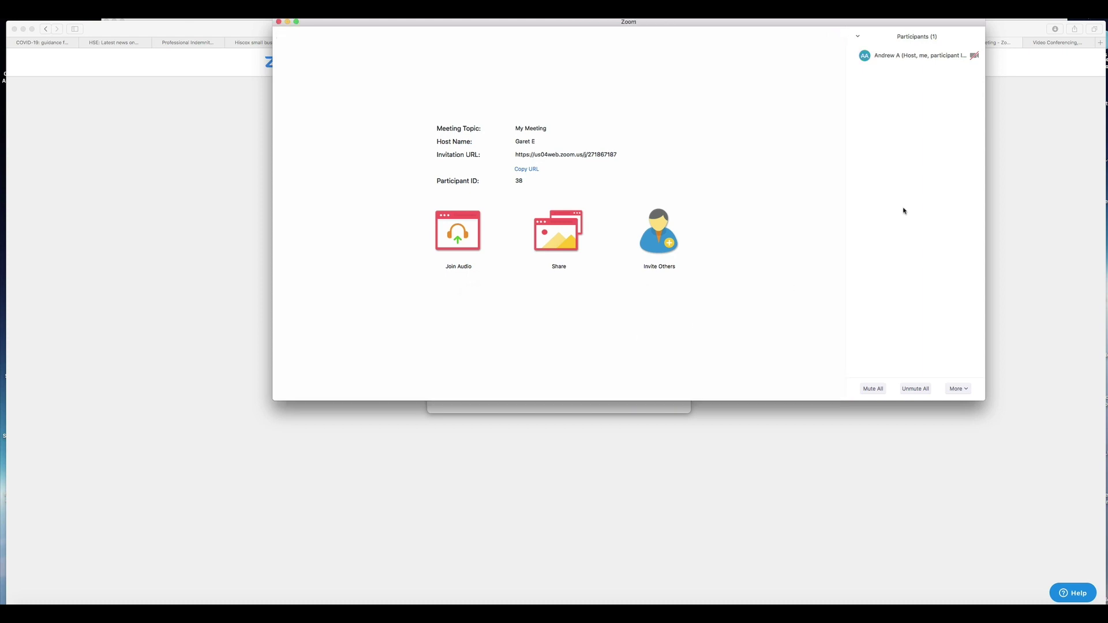
pyautogui.moveTo(892, 62)
# - Open Zoom Preferences from the zoom.us menu and go to the Virtual Background page
pyautogui.click(37, 7)
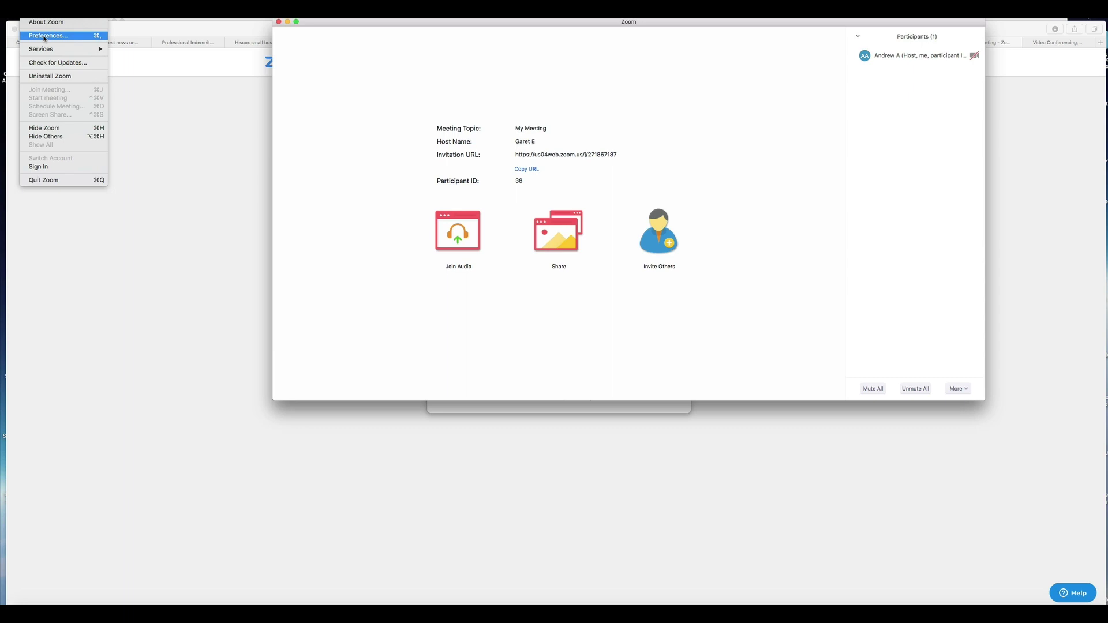
pyautogui.click(44, 36)
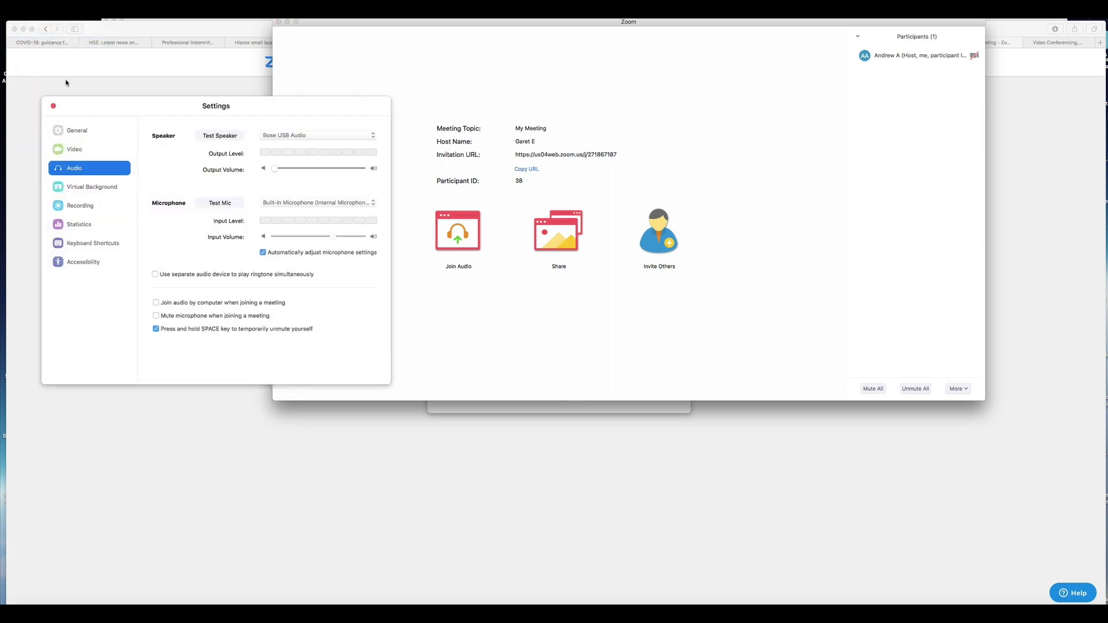
pyautogui.moveTo(107, 108); pyautogui.dragTo(109, 86)
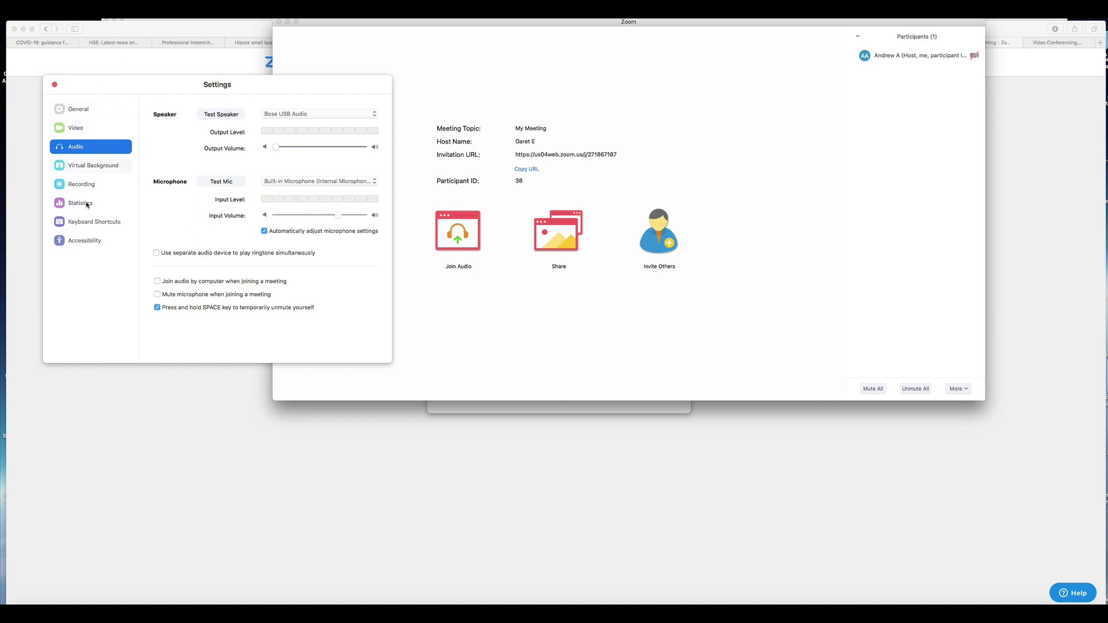
pyautogui.click(86, 166)
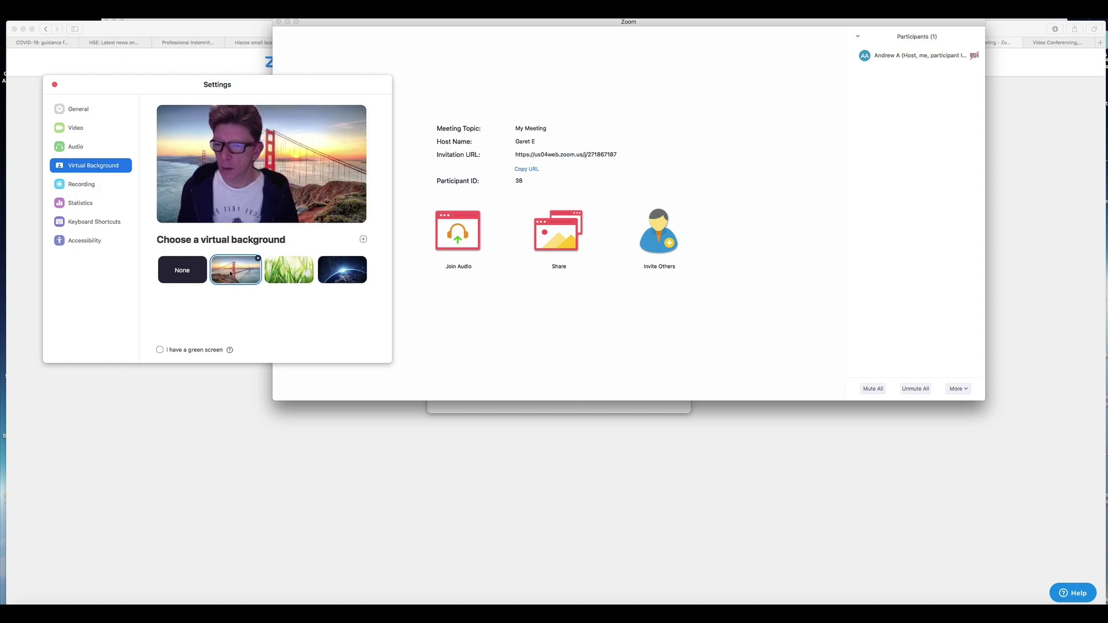
# - Preview the grass and earth backgrounds, choose the Golden Gate Bridge background, and close Settings
pyautogui.moveTo(231, 273)
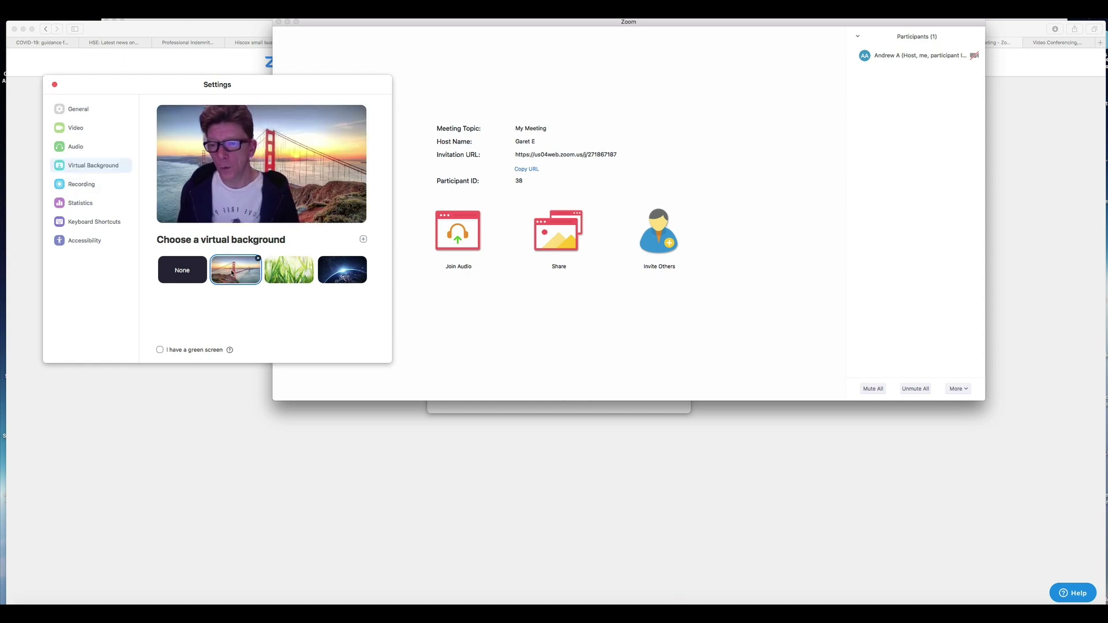
pyautogui.click(276, 274)
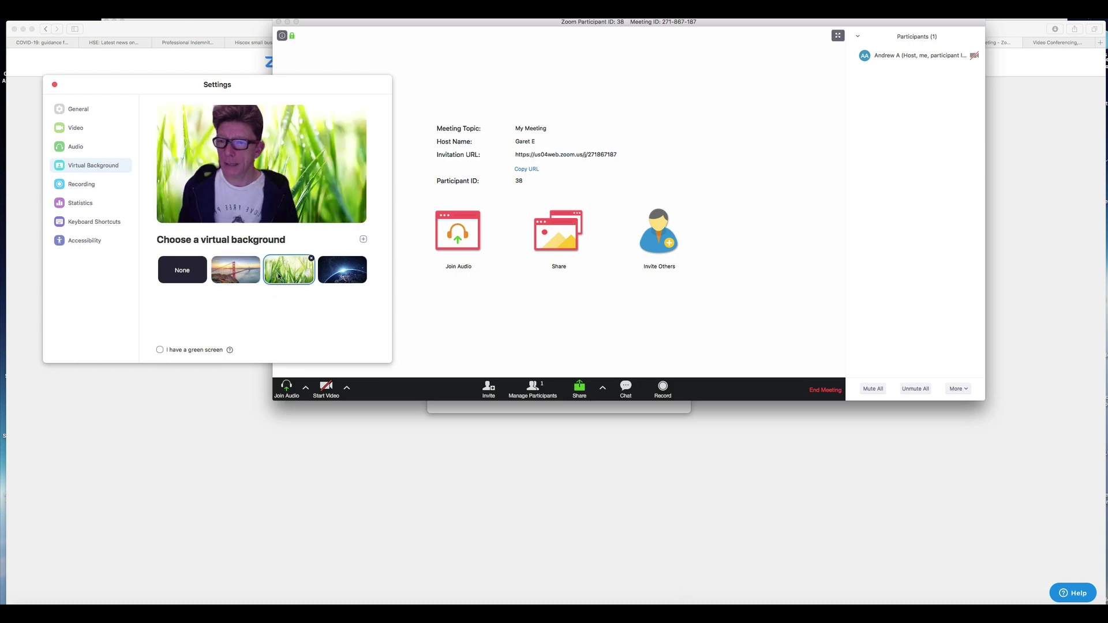
pyautogui.click(334, 275)
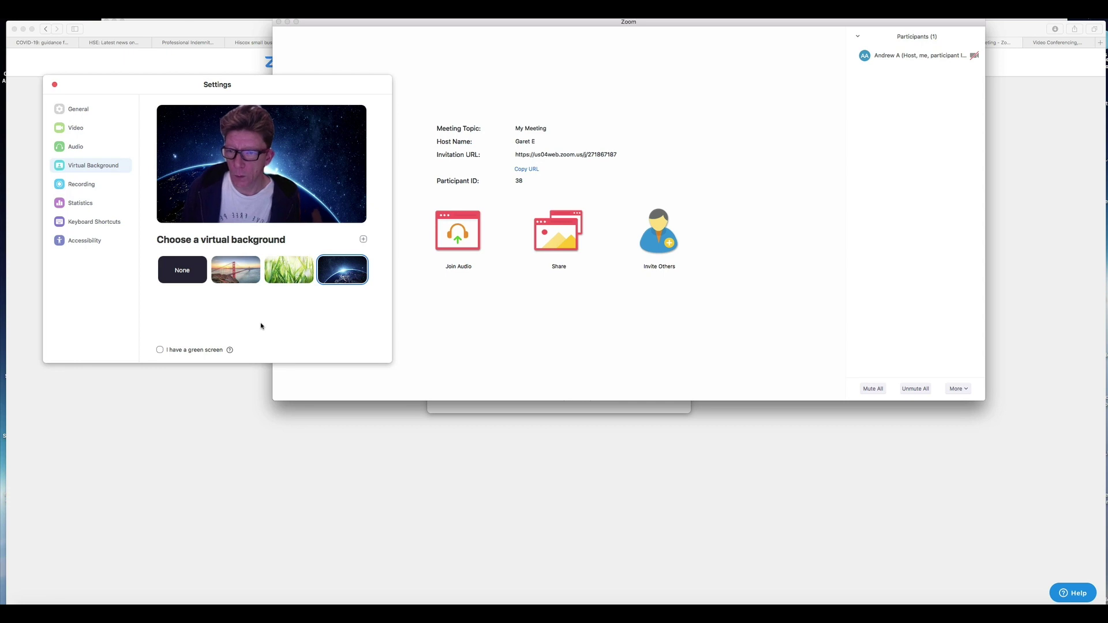
pyautogui.click(291, 272)
pyautogui.click(222, 275)
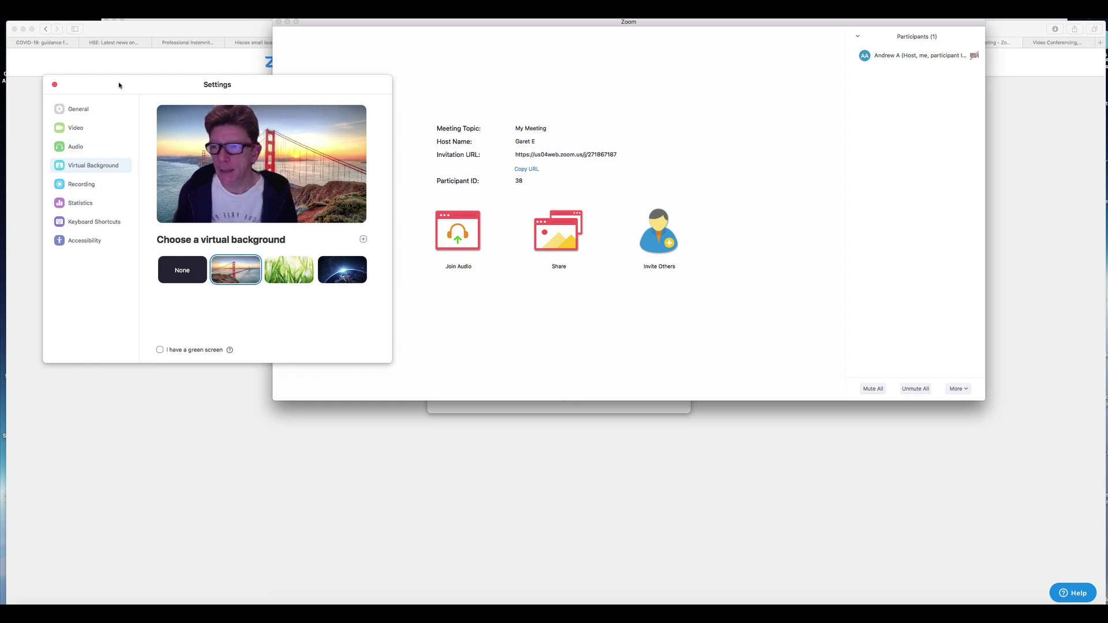
pyautogui.moveTo(119, 84); pyautogui.dragTo(110, 83)
pyautogui.click(46, 84)
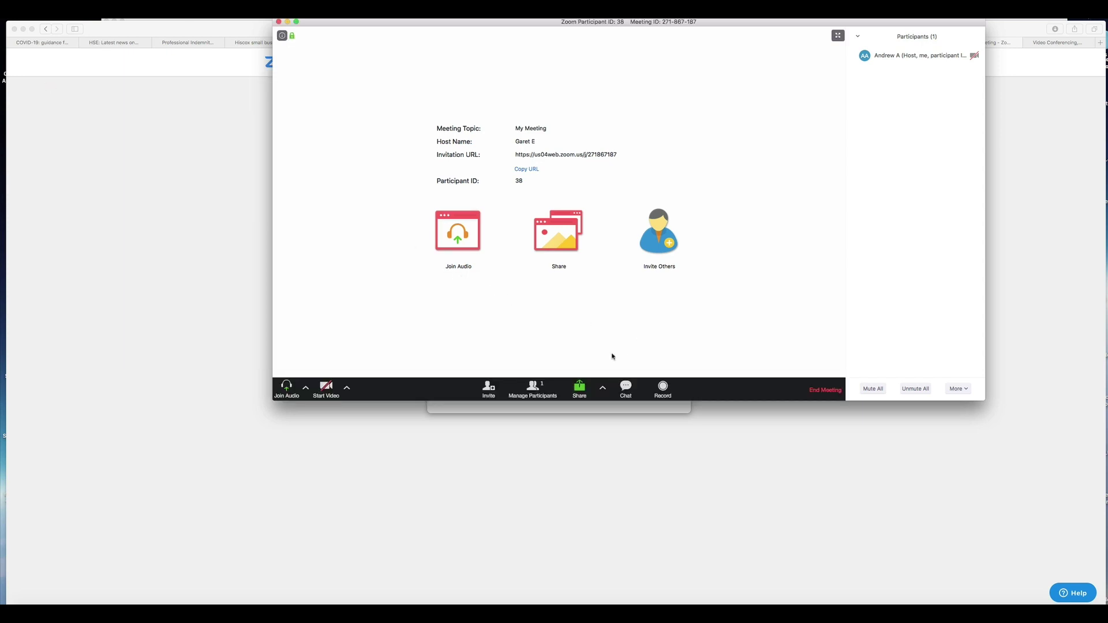
# - Start recording the meeting and join audio with computer audio
pyautogui.click(532, 390)
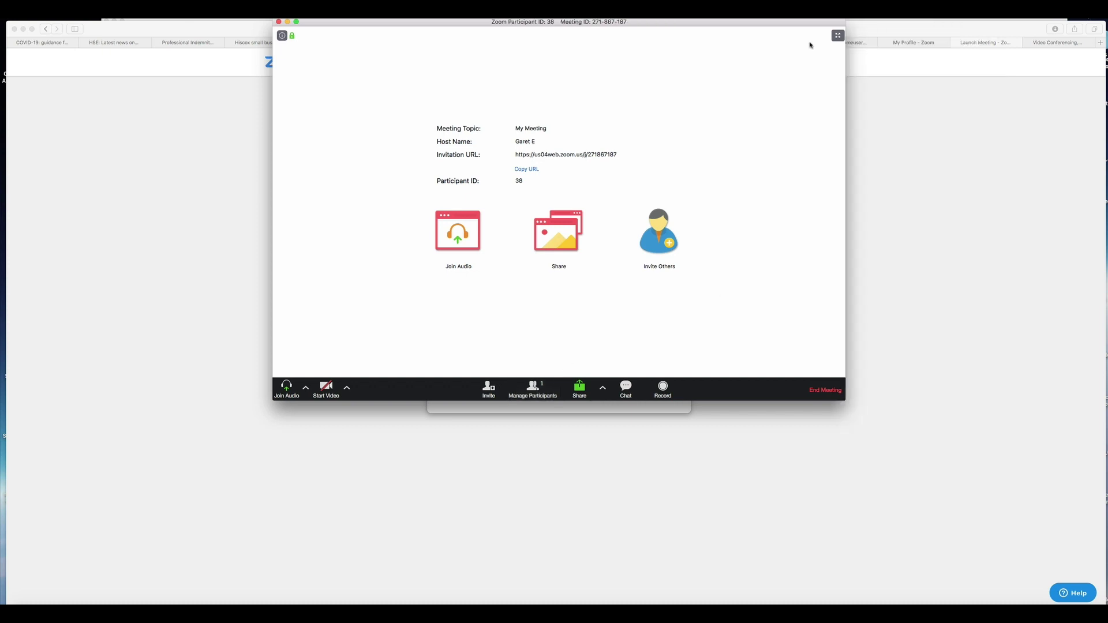
pyautogui.click(532, 389)
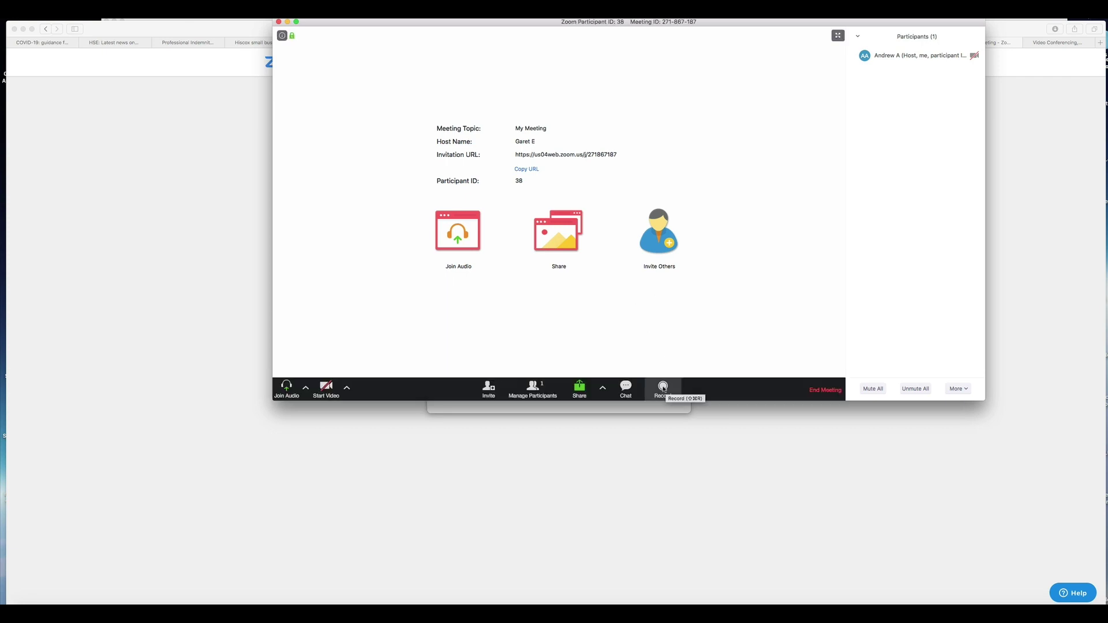
pyautogui.click(662, 389)
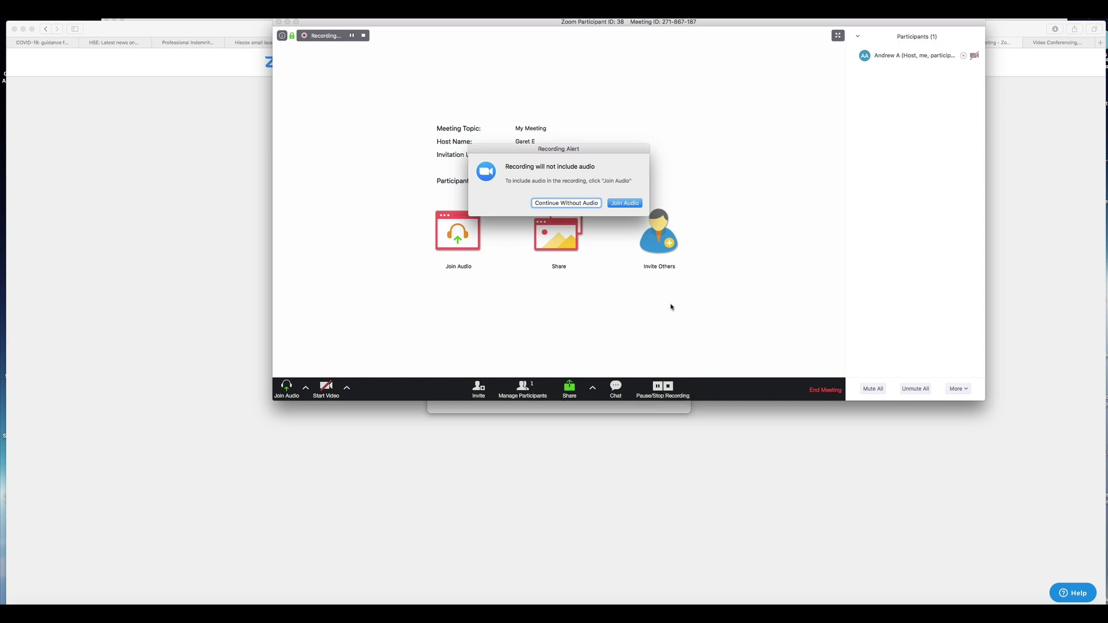
pyautogui.click(624, 203)
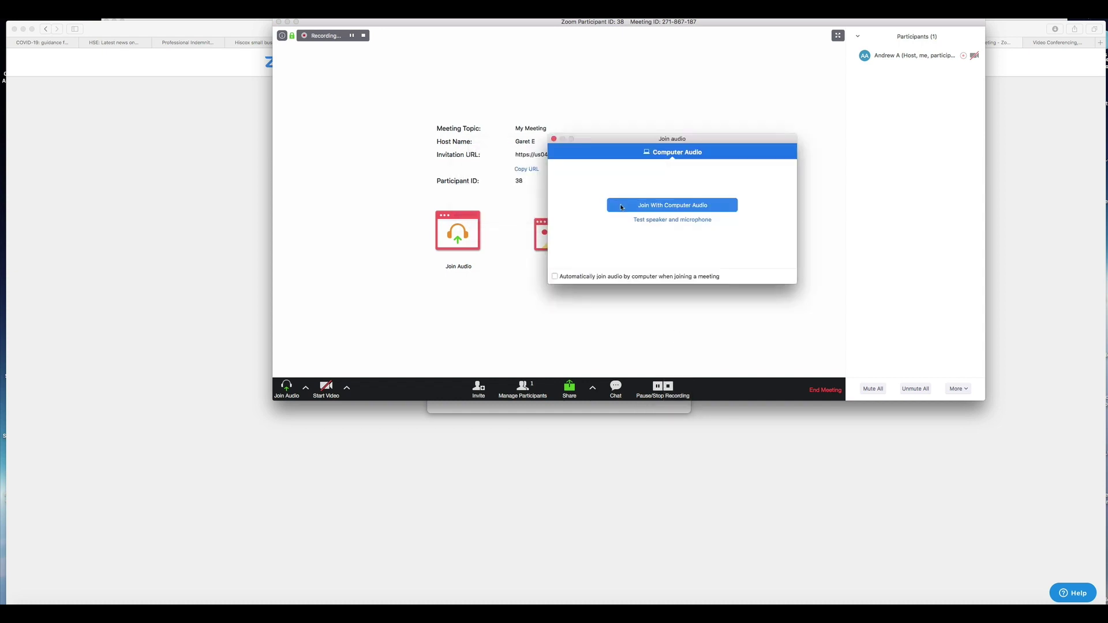
pyautogui.click(626, 206)
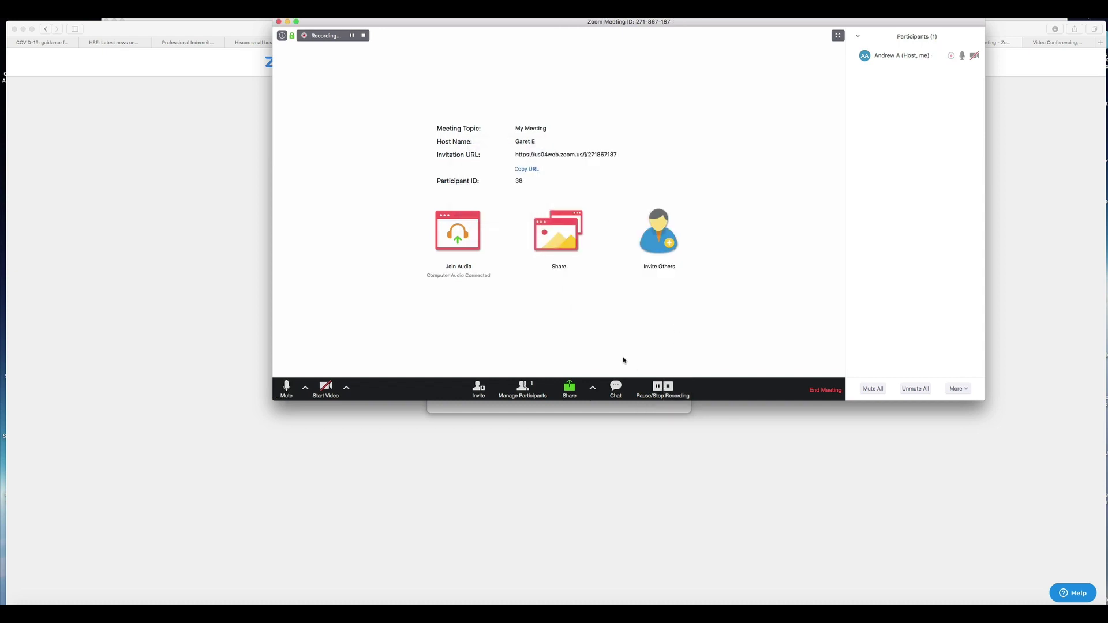
# - Stop the meeting recording and switch back to the browser
pyautogui.moveTo(952, 67)
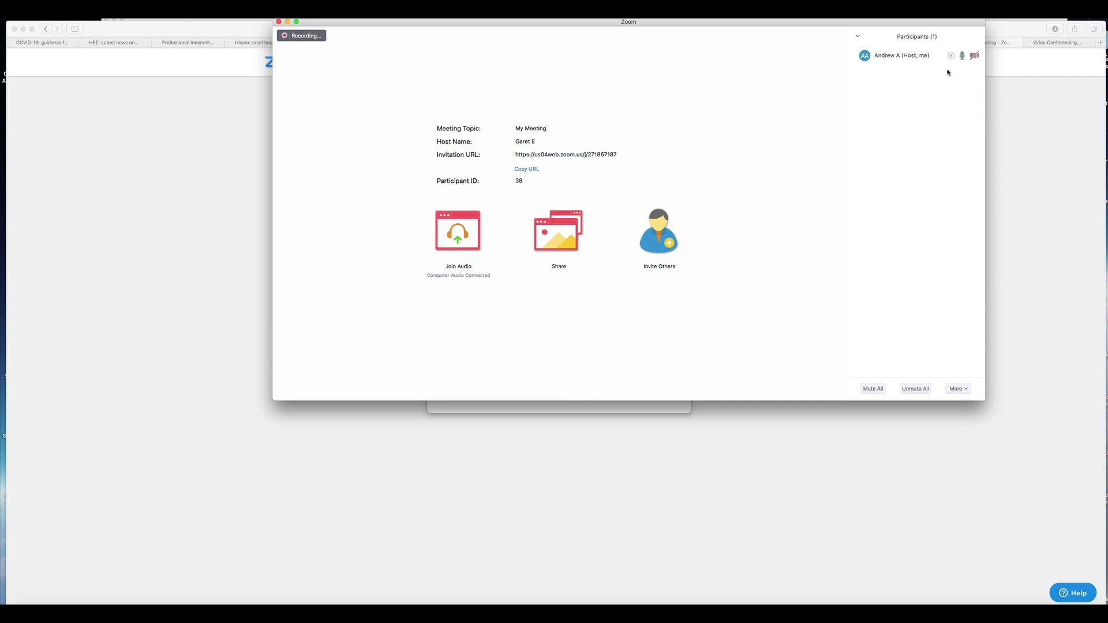
pyautogui.moveTo(751, 271)
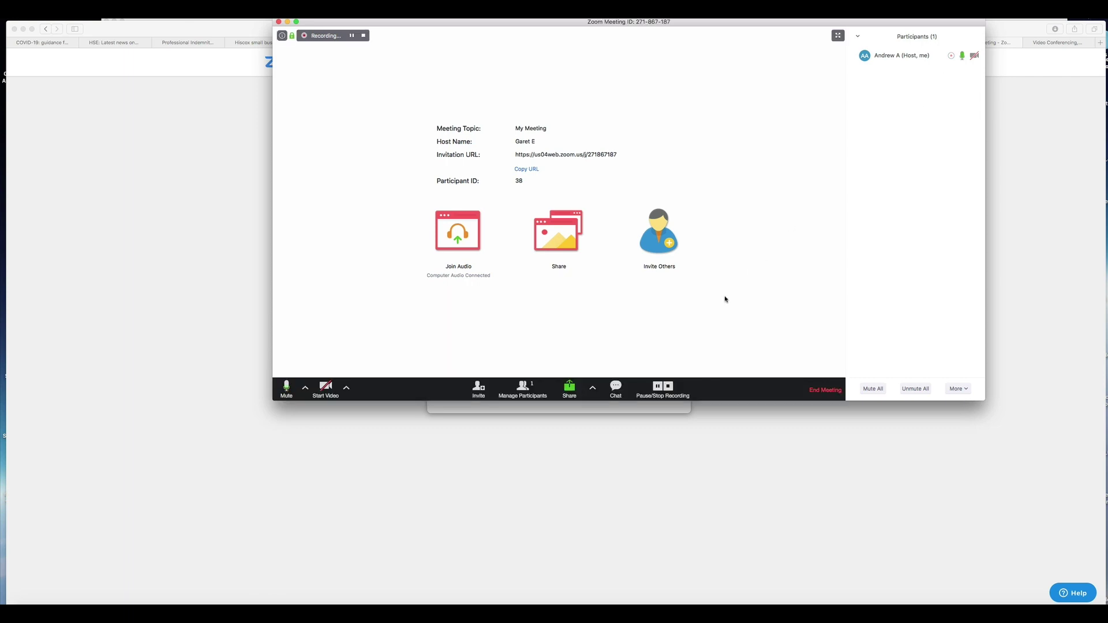
pyautogui.click(667, 387)
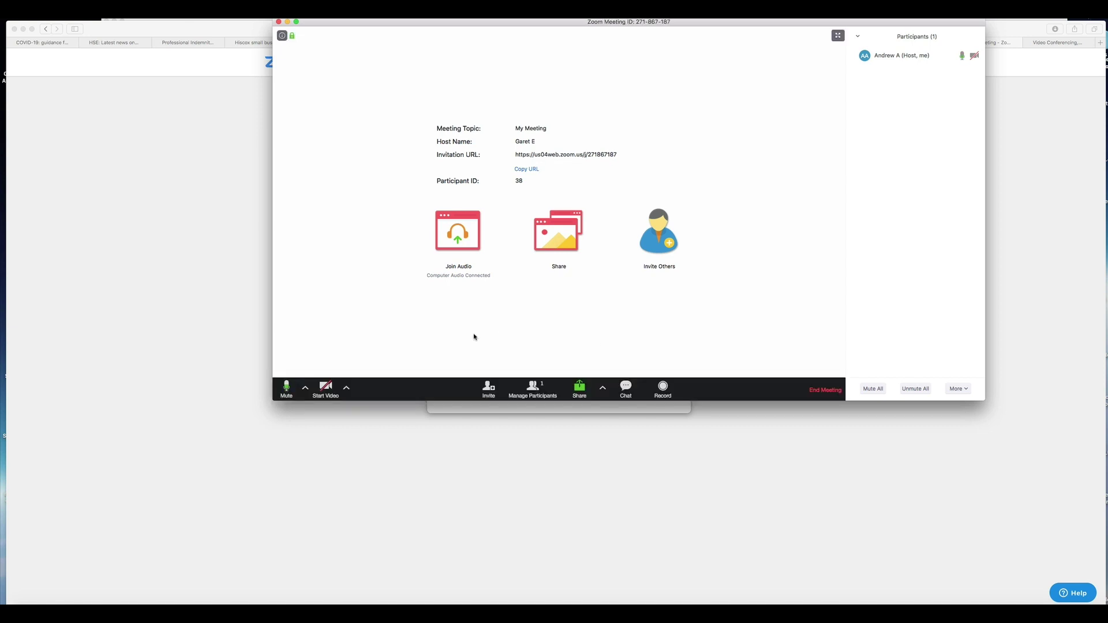
pyautogui.click(234, 321)
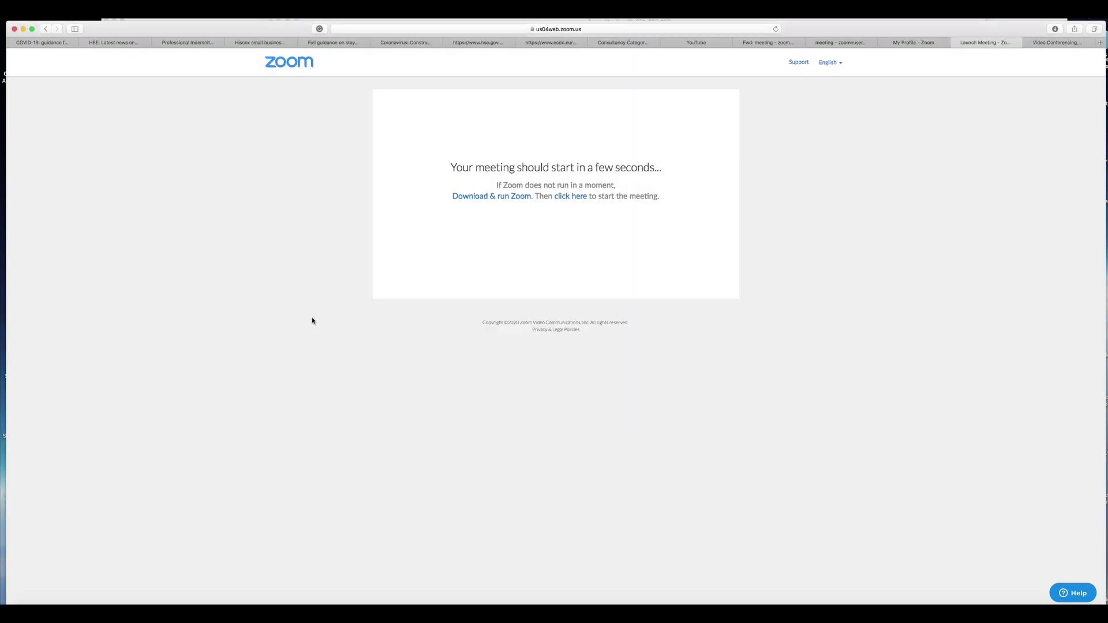
# - Open the account profile via the Zoom home page, then bring the meeting window to the front
pyautogui.click(299, 66)
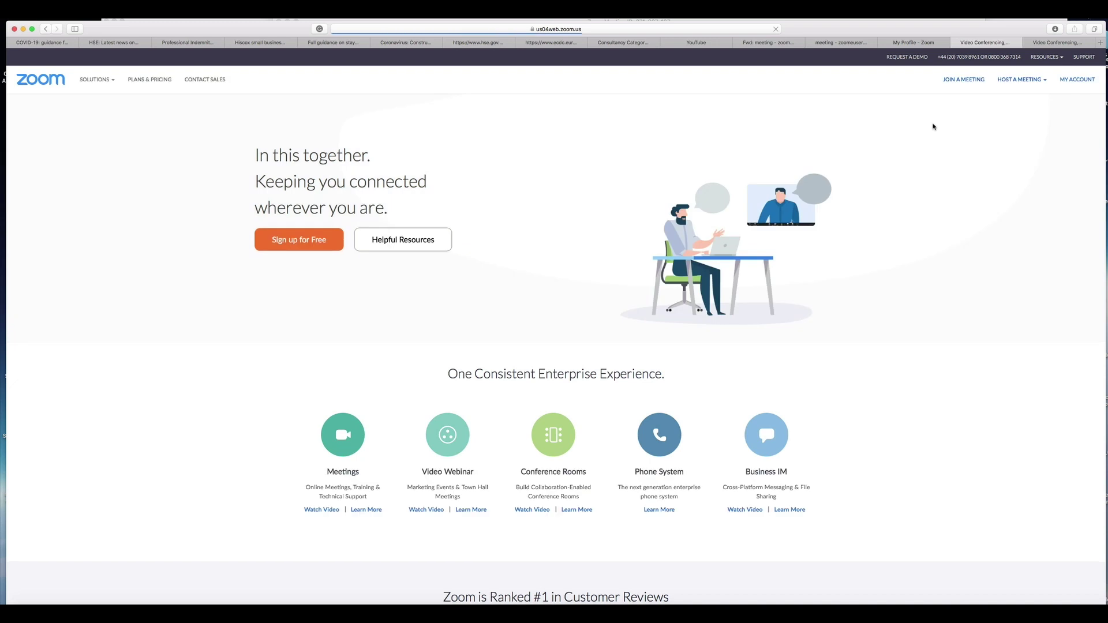
pyautogui.click(1079, 80)
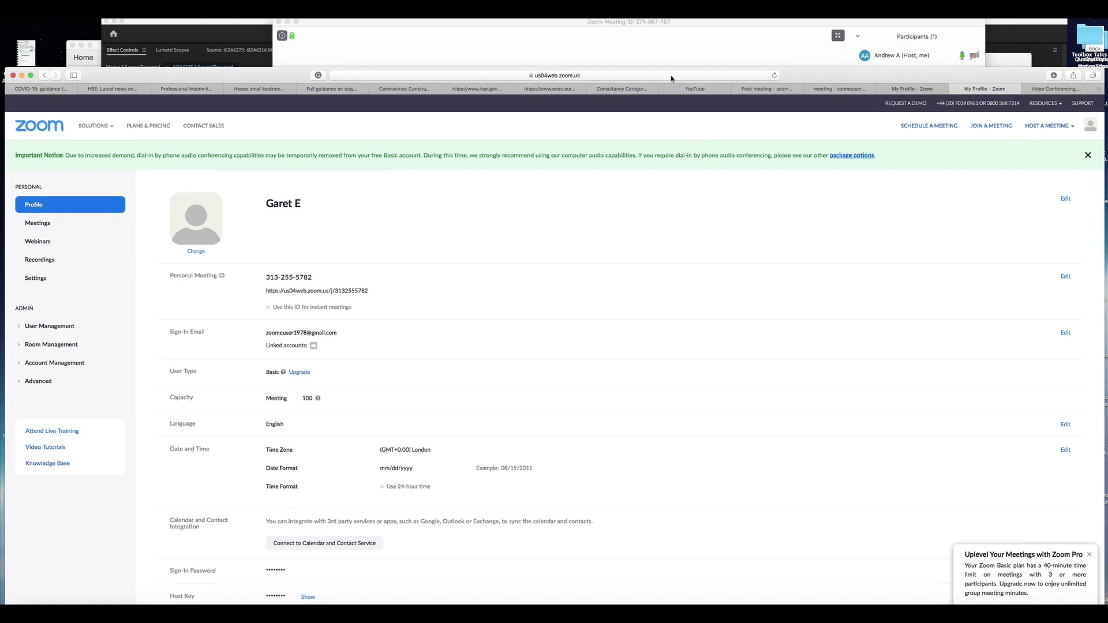
pyautogui.click(643, 45)
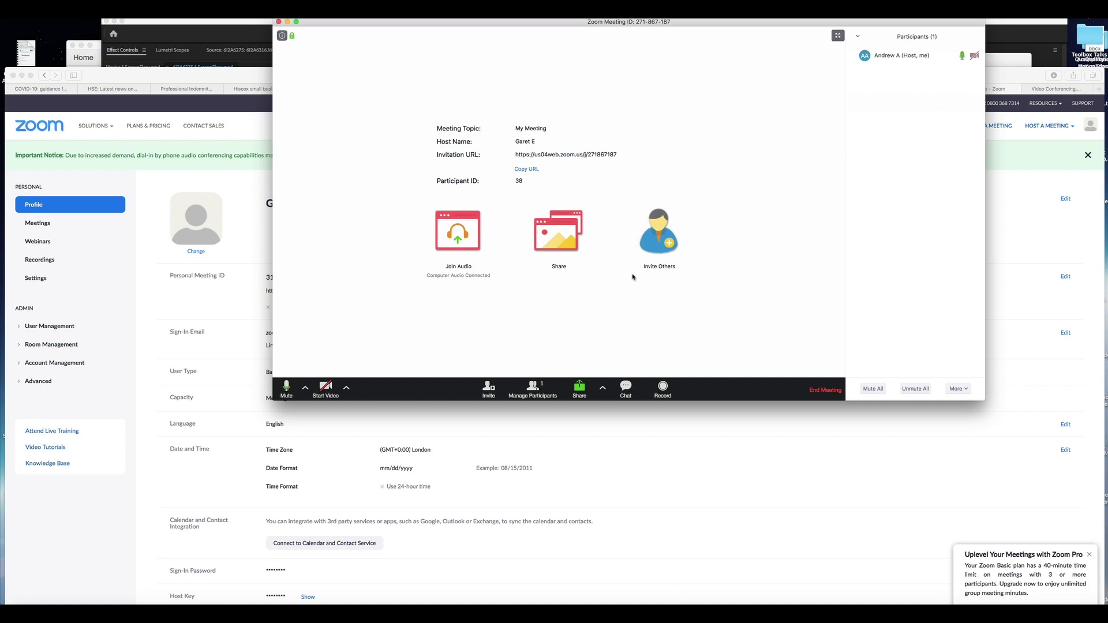
pyautogui.click(993, 243)
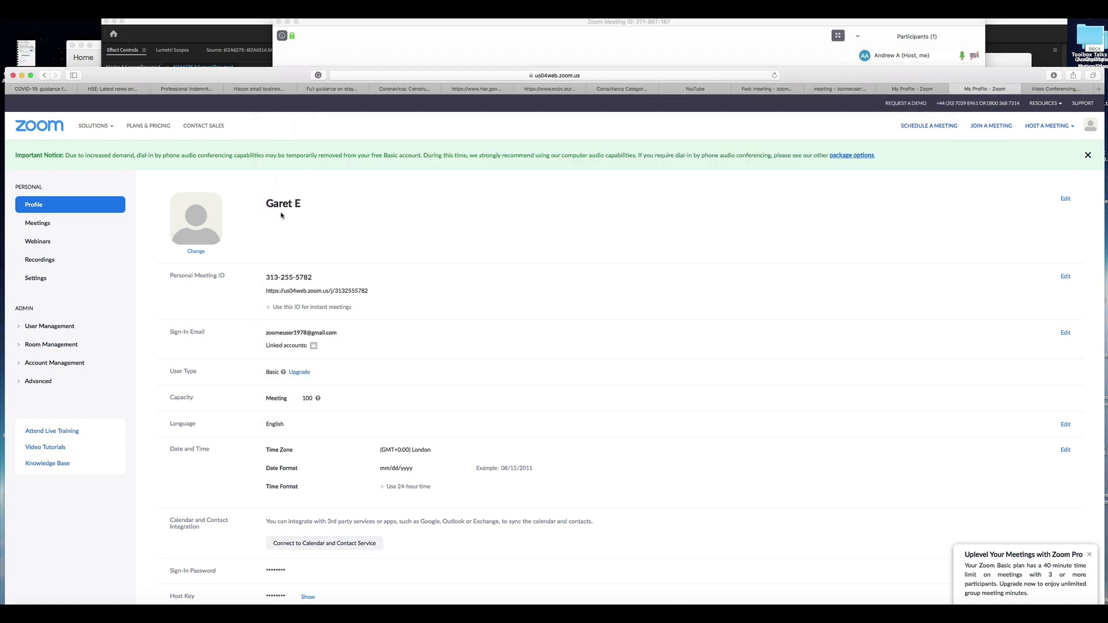
pyautogui.click(529, 49)
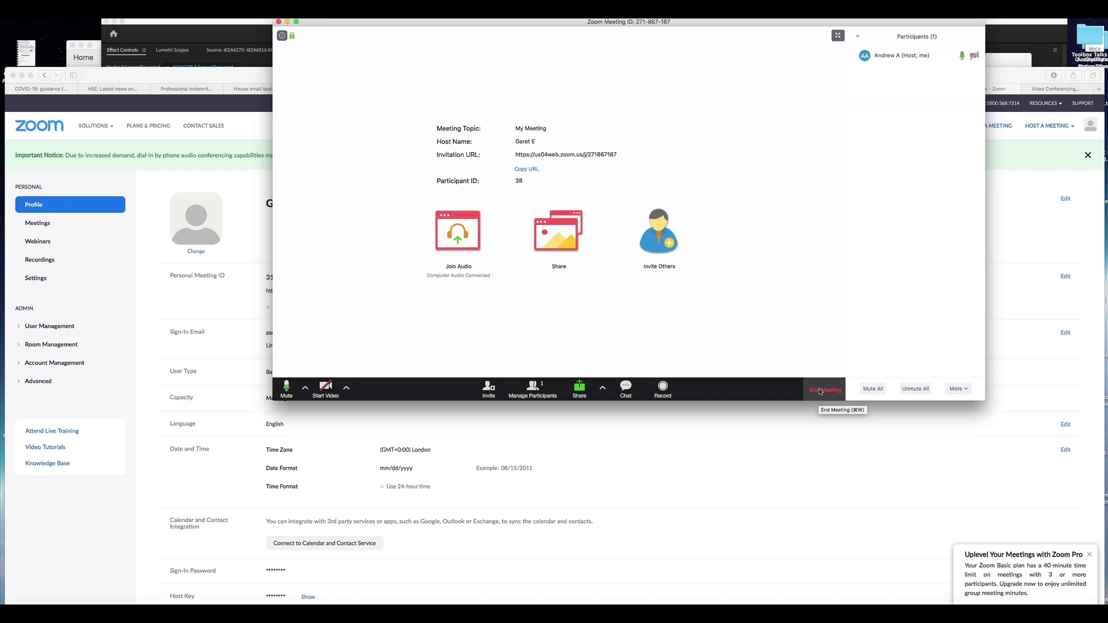
# - Send the chat message 'Really sorry, got leave. But thanks for the meeting. Se you soon'
pyautogui.click(630, 387)
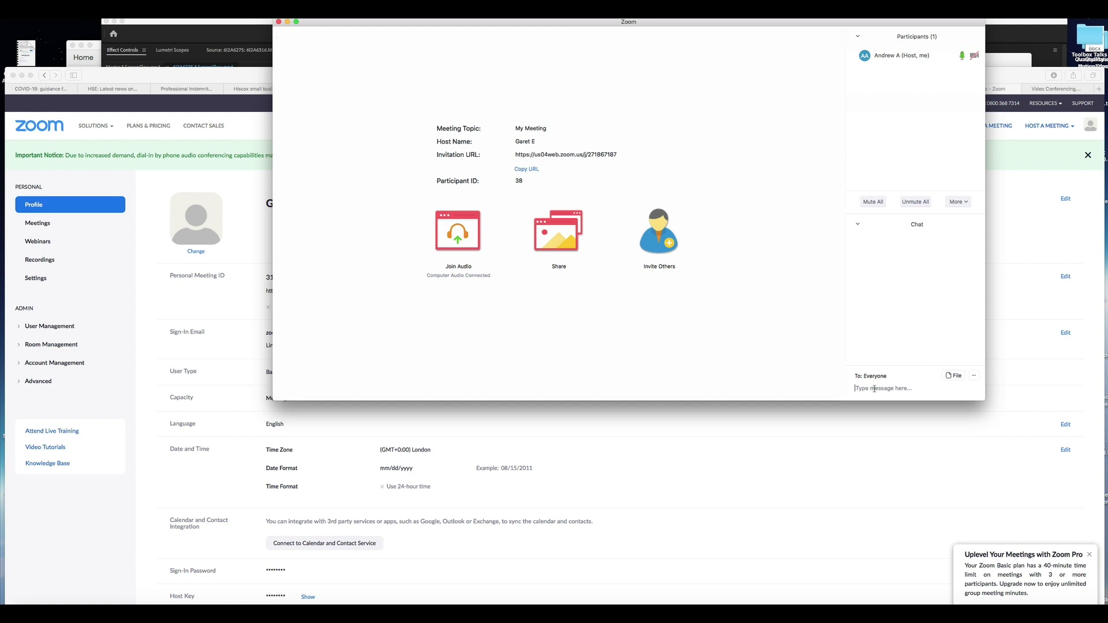
pyautogui.write('Really sorry, got leave.  But thanks for the meeting.  Se you soon.')
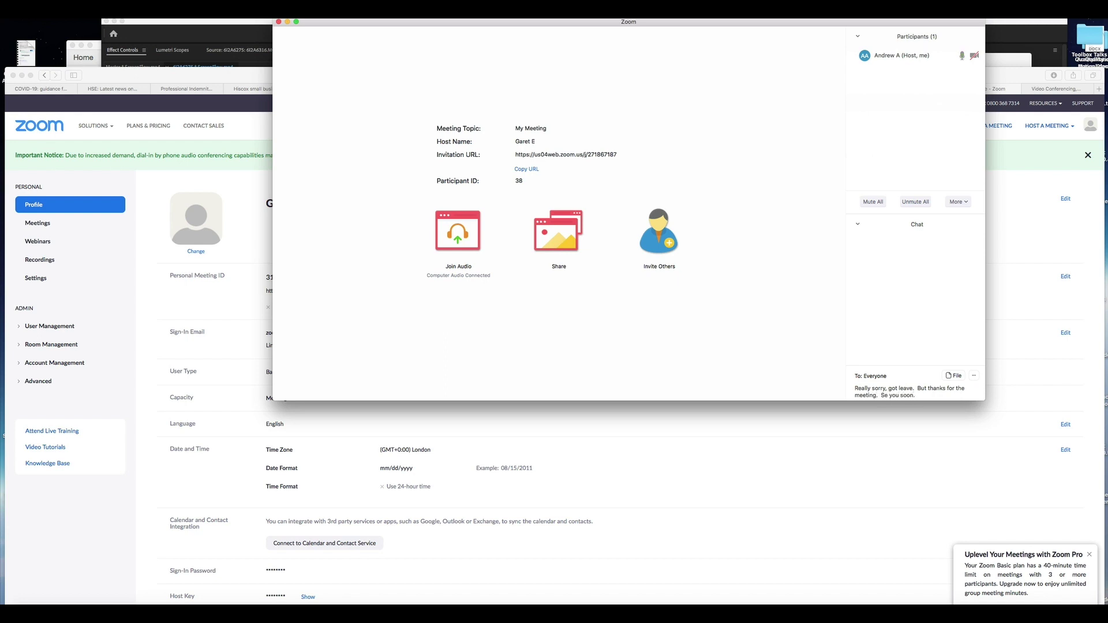
pyautogui.press('Return')
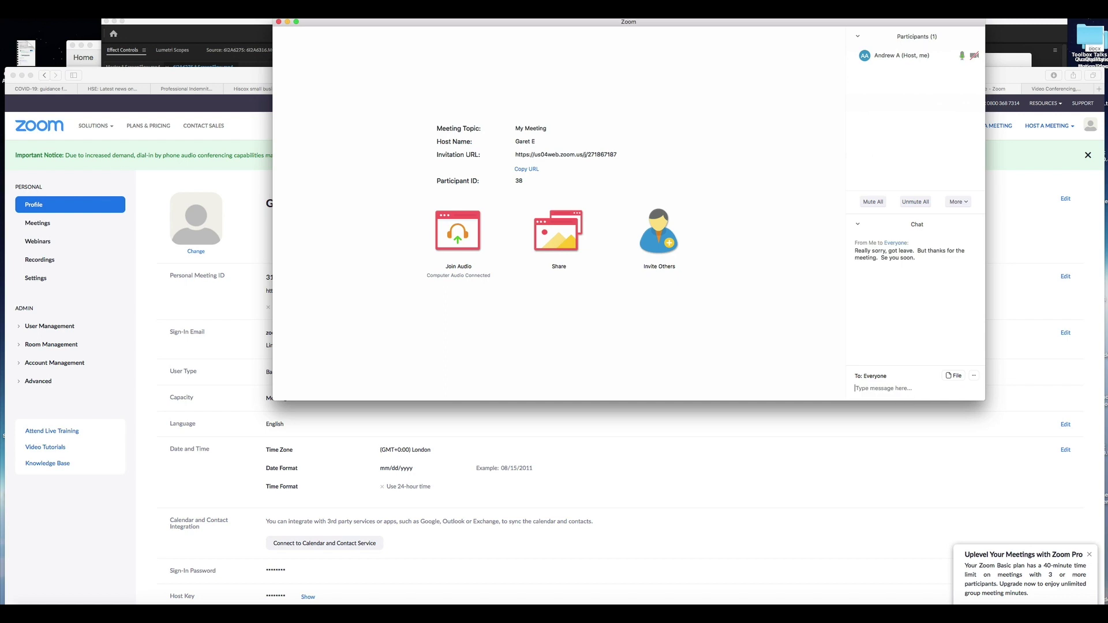
# - End the meeting for all participants
pyautogui.moveTo(866, 392)
pyautogui.moveTo(784, 299)
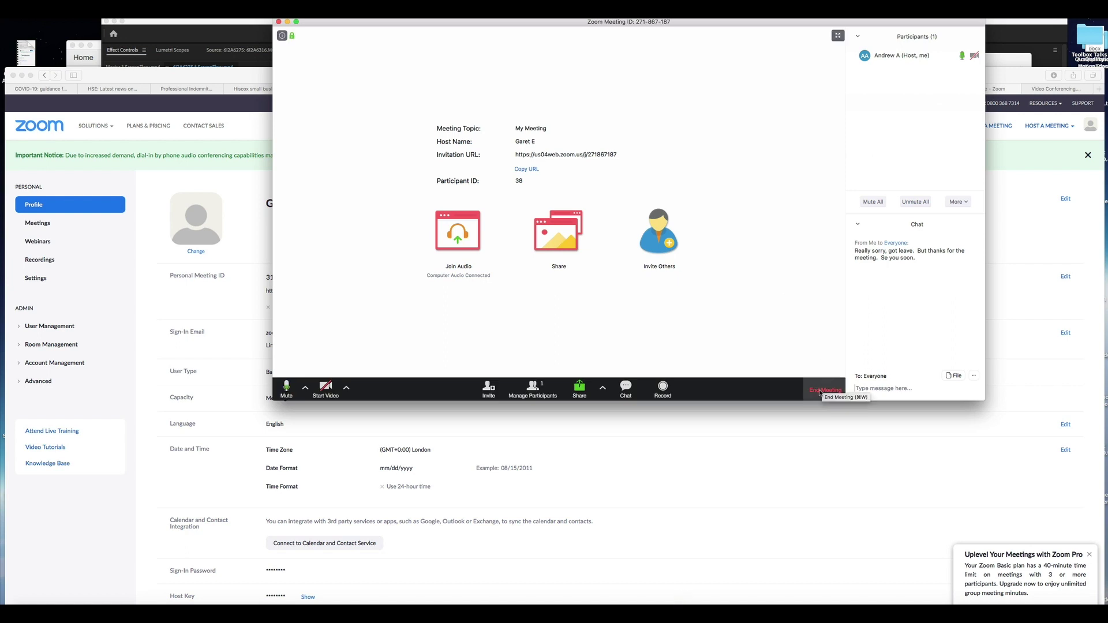
pyautogui.click(819, 392)
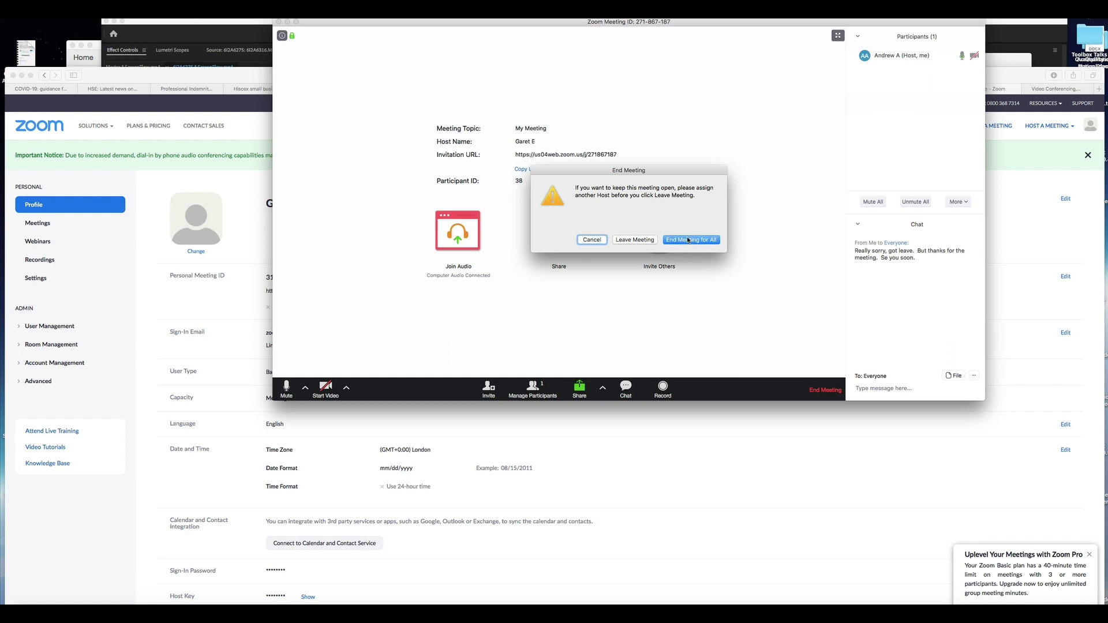
pyautogui.click(690, 240)
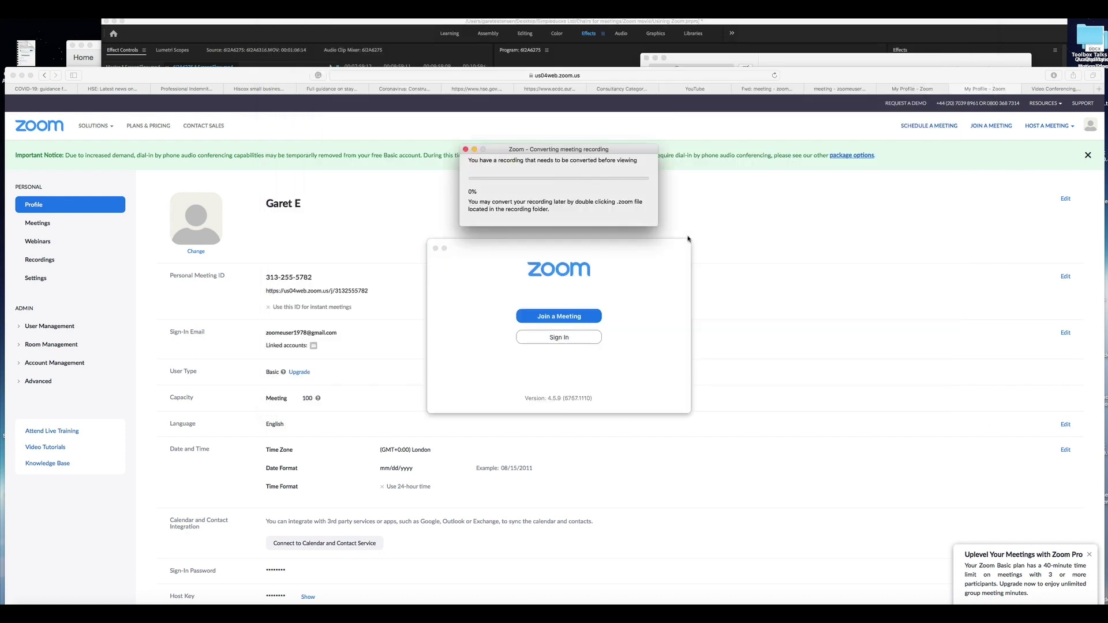